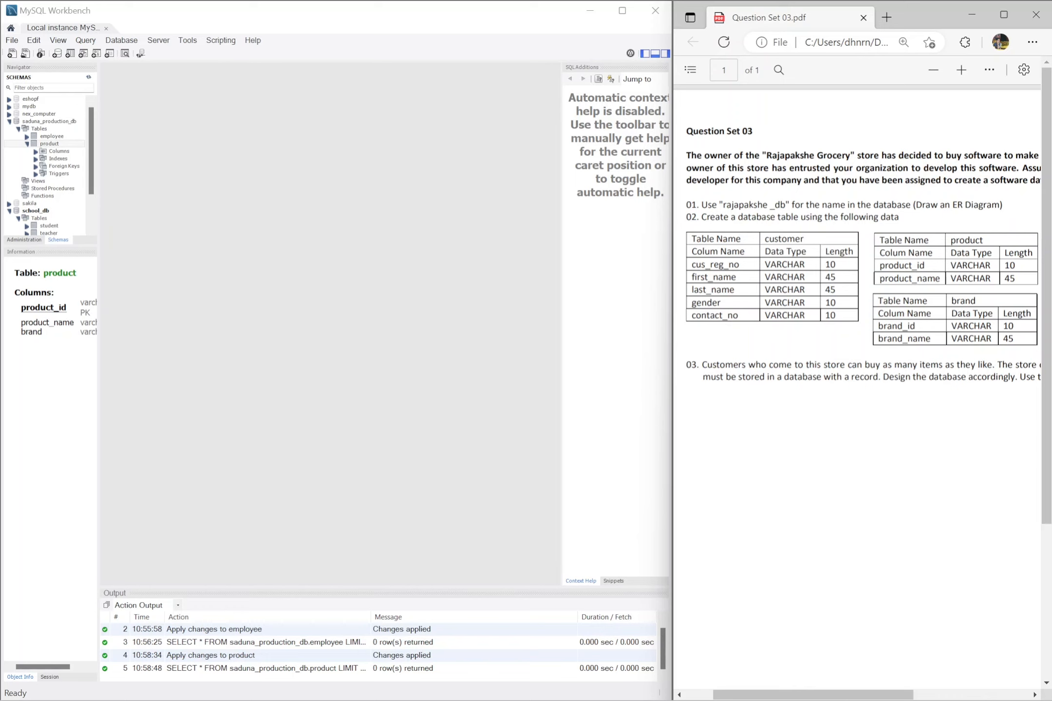
# Step: Create a new model and rename its default schema to rajapakshe_db
pyautogui.click(12, 41)
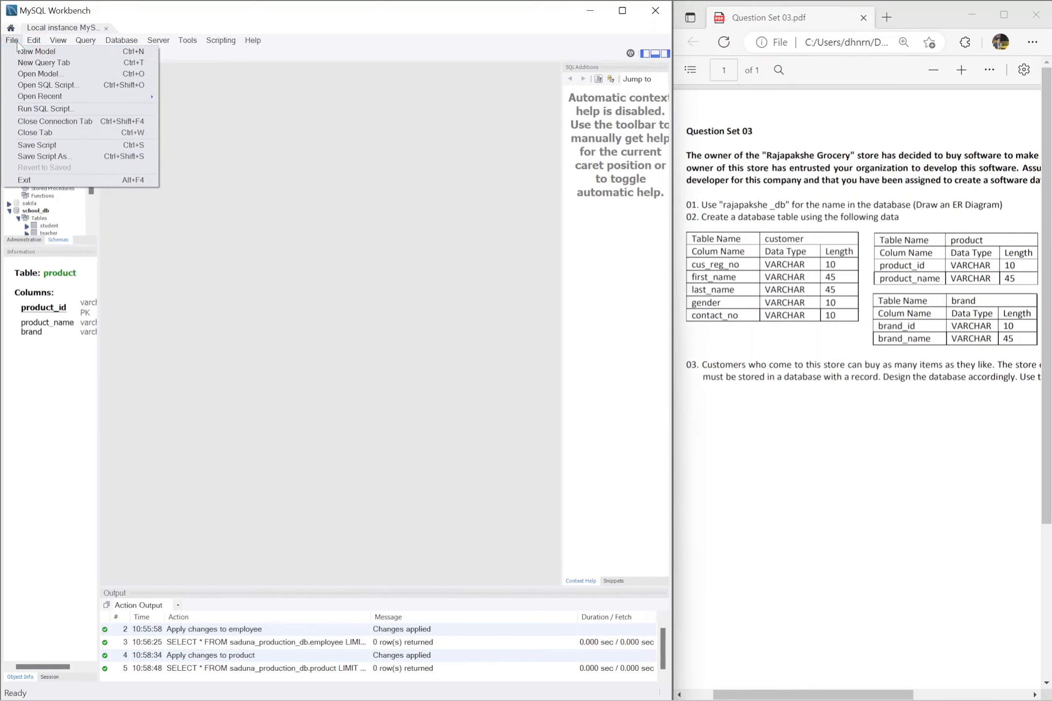
pyautogui.click(19, 51)
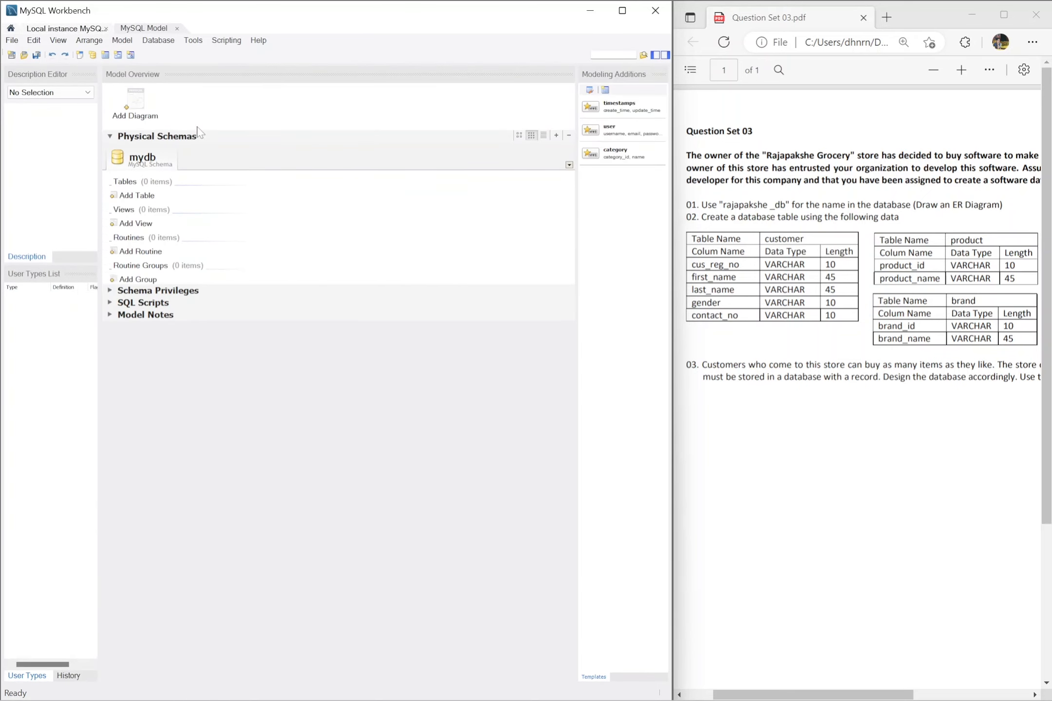
pyautogui.doubleClick(146, 160)
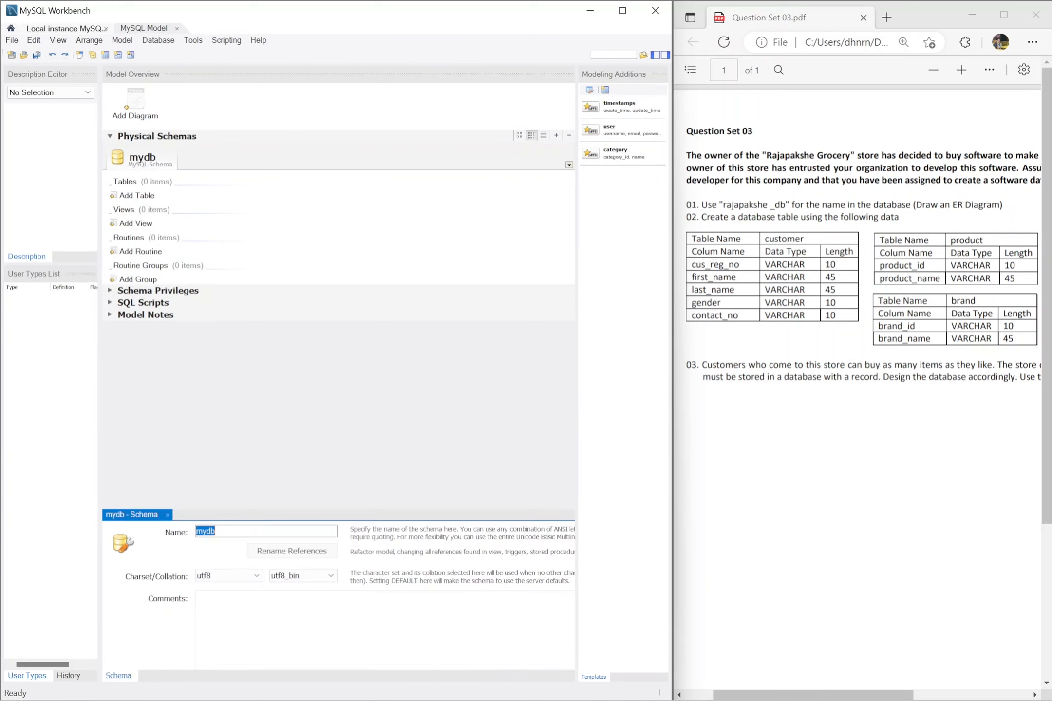
pyautogui.write('R')
pyautogui.press('BackSpace')
pyautogui.write('rajapakshe')
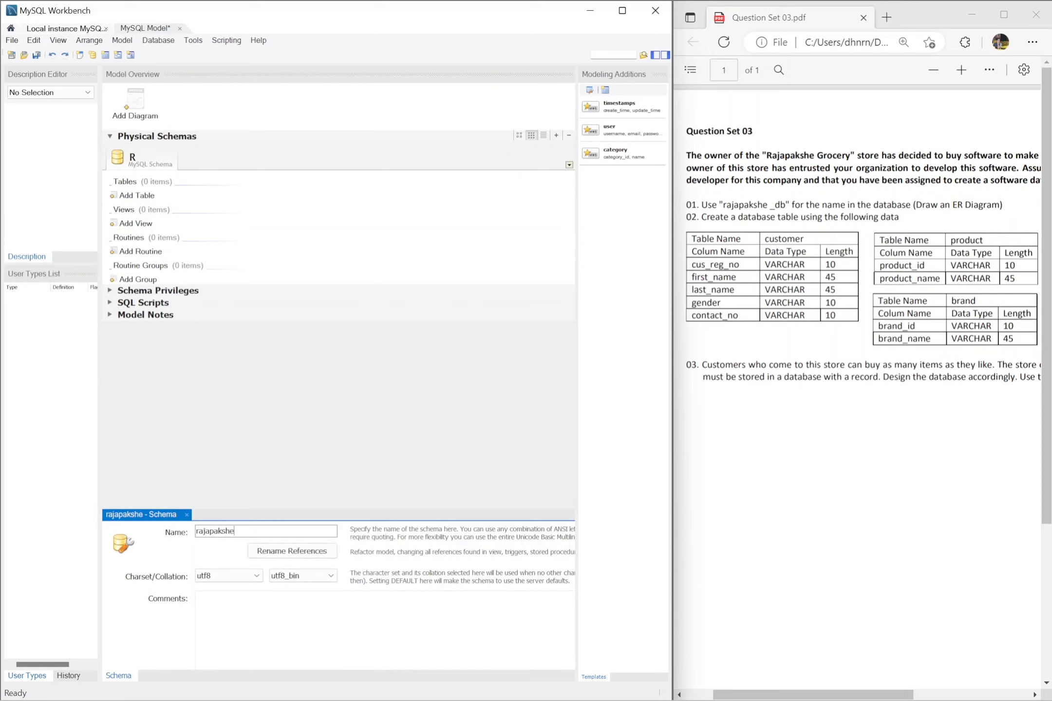
pyautogui.write('_')
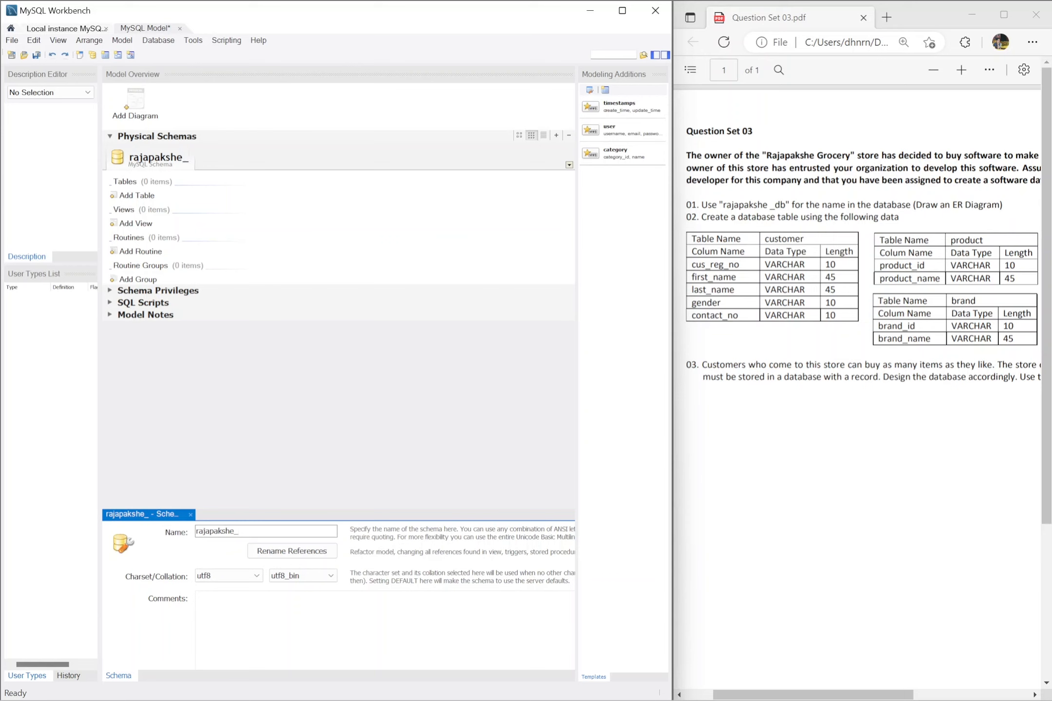
pyautogui.write('db')
pyautogui.click(294, 161)
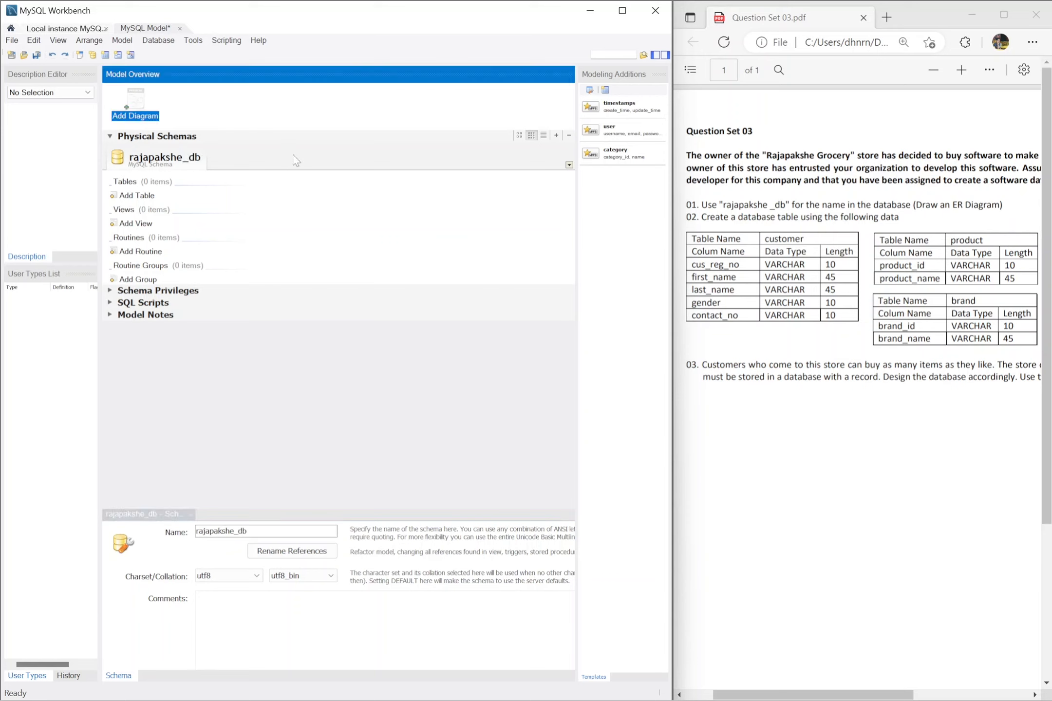
# Step: Add an EER diagram to the model and place a table named customer on its canvas
pyautogui.doubleClick(136, 100)
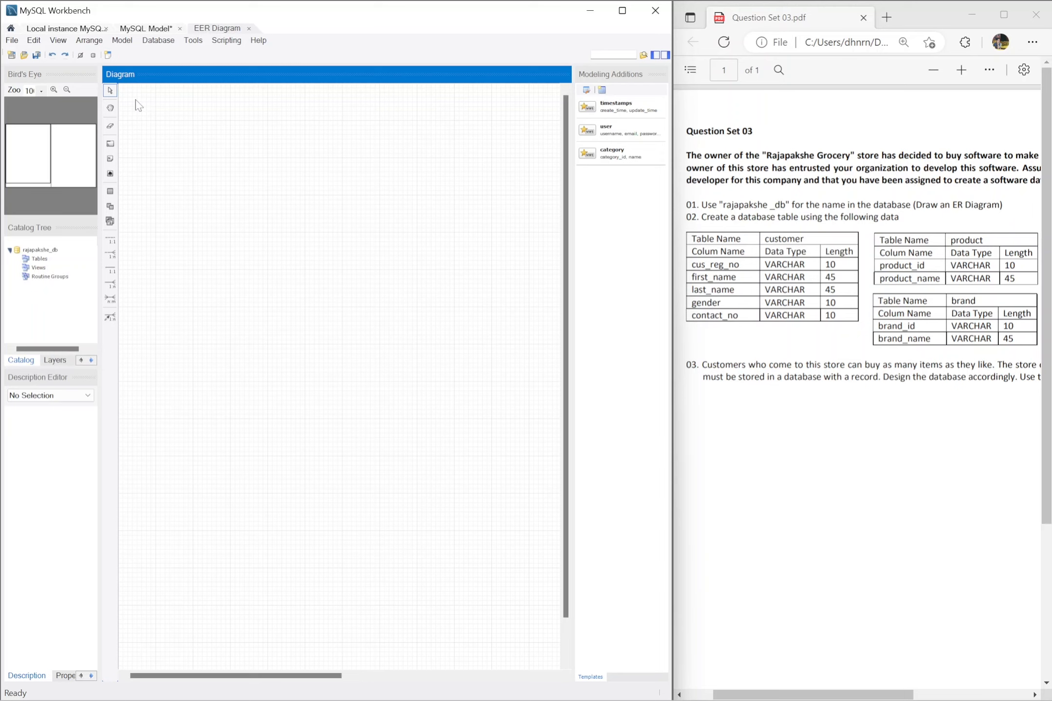
pyautogui.click(110, 192)
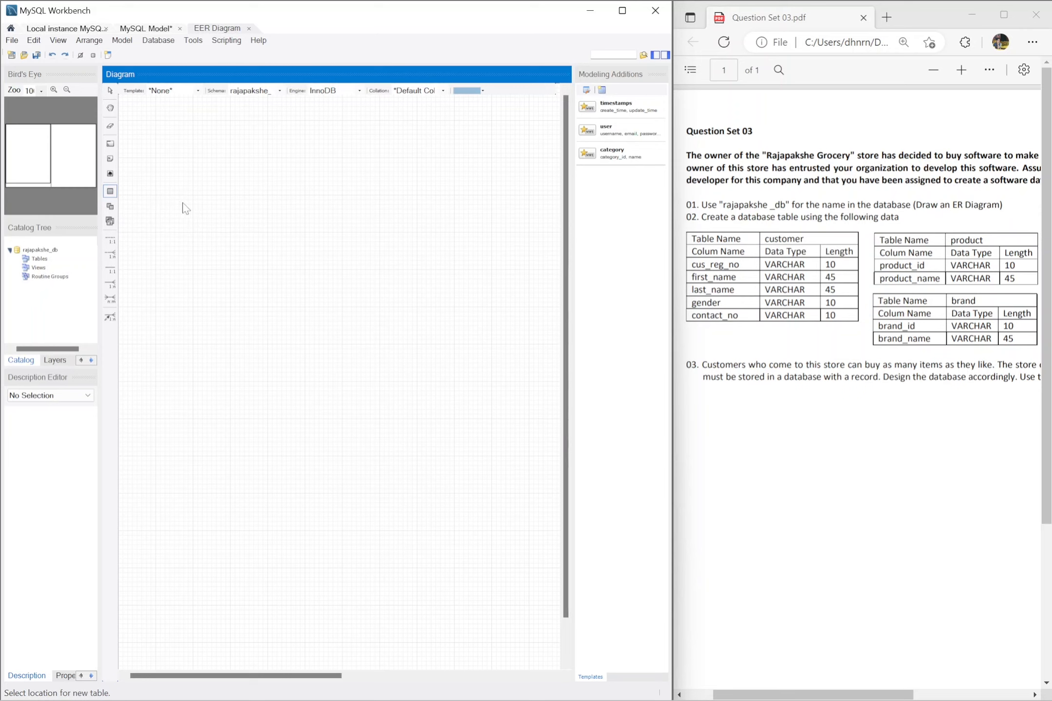
pyautogui.click(185, 208)
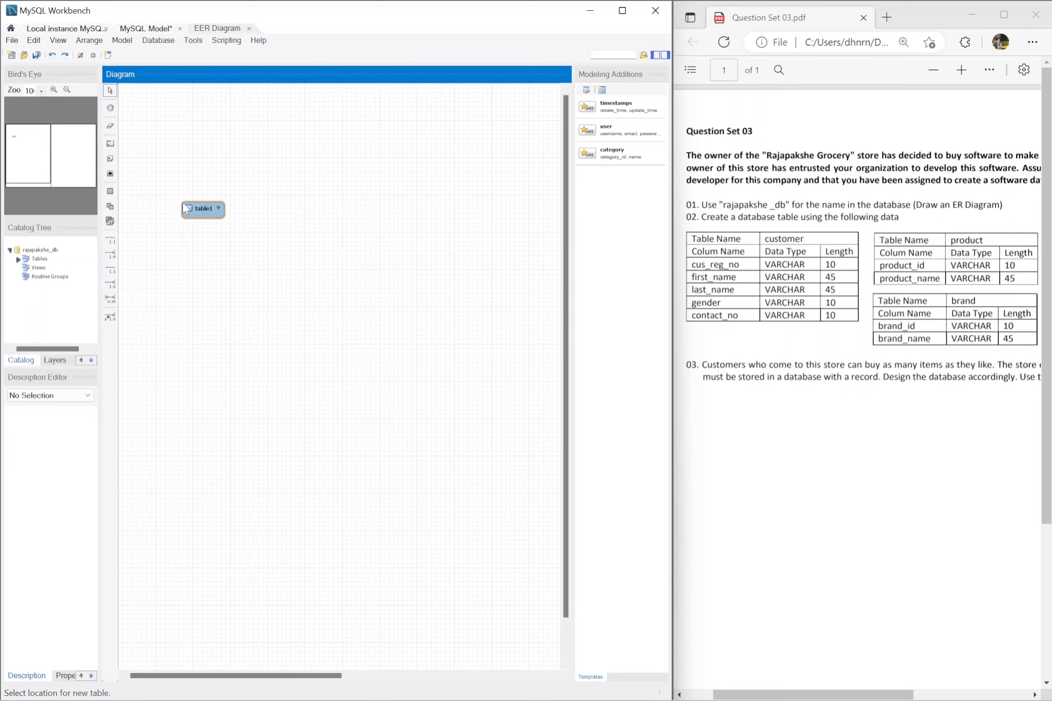
pyautogui.click(204, 215)
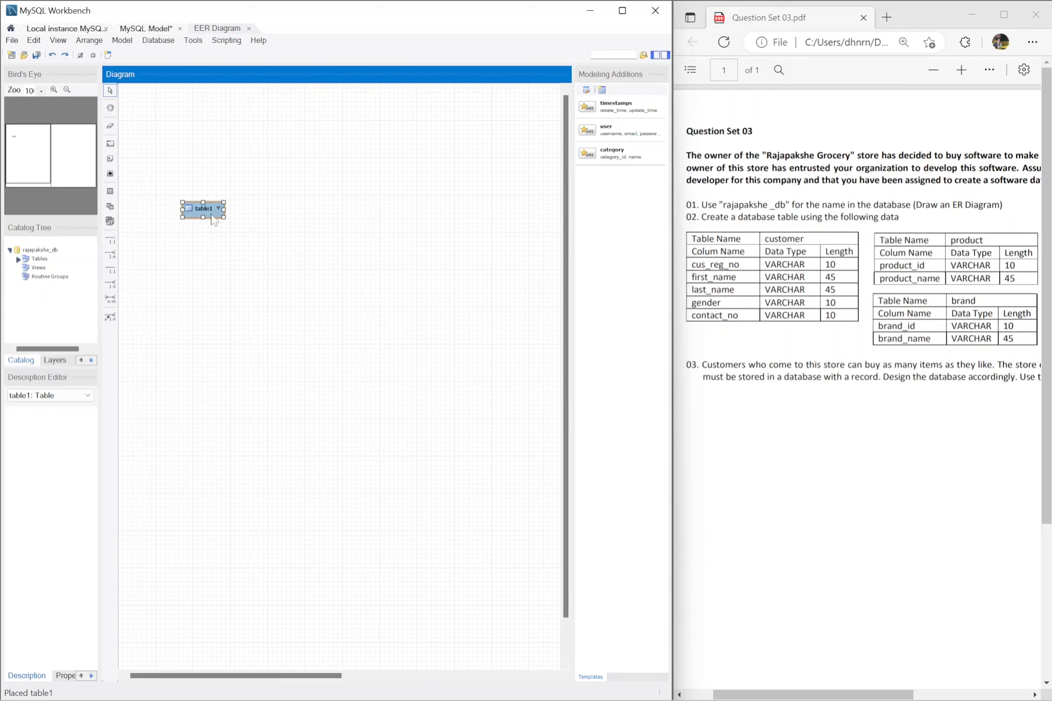
pyautogui.doubleClick(210, 210)
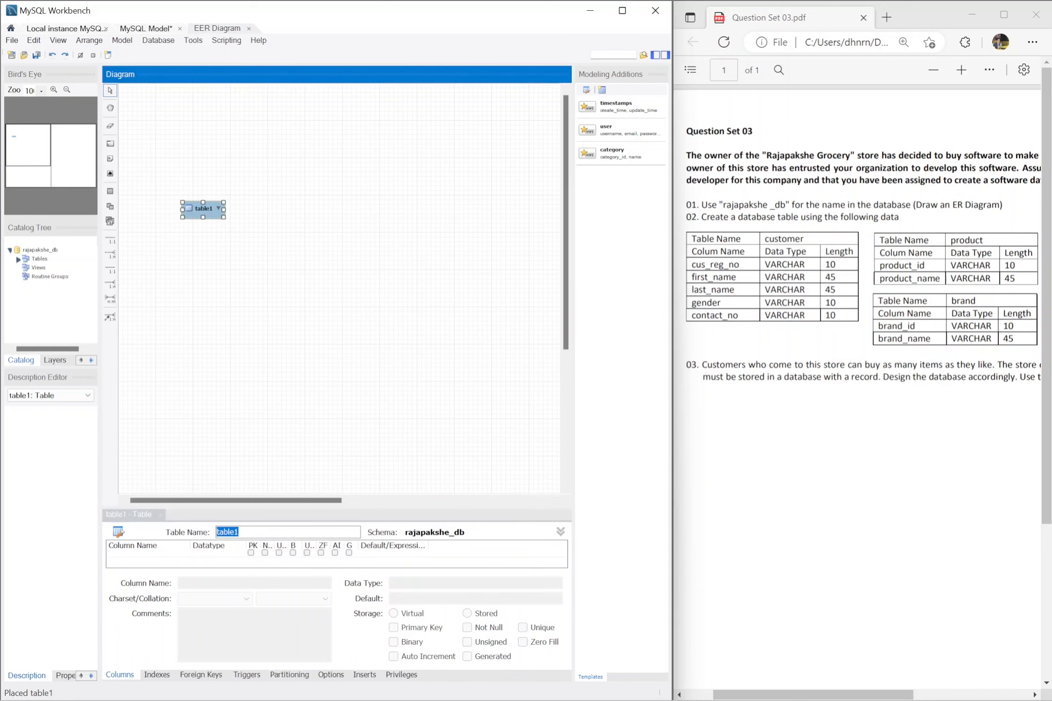
pyautogui.write('cust')
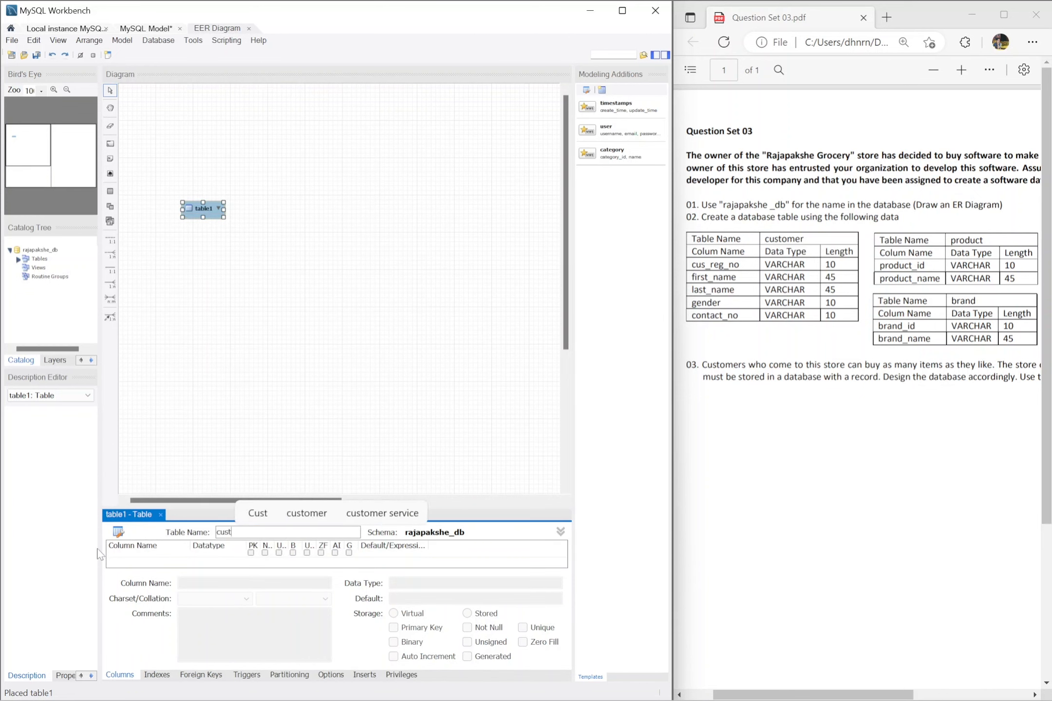
pyautogui.write('omer')
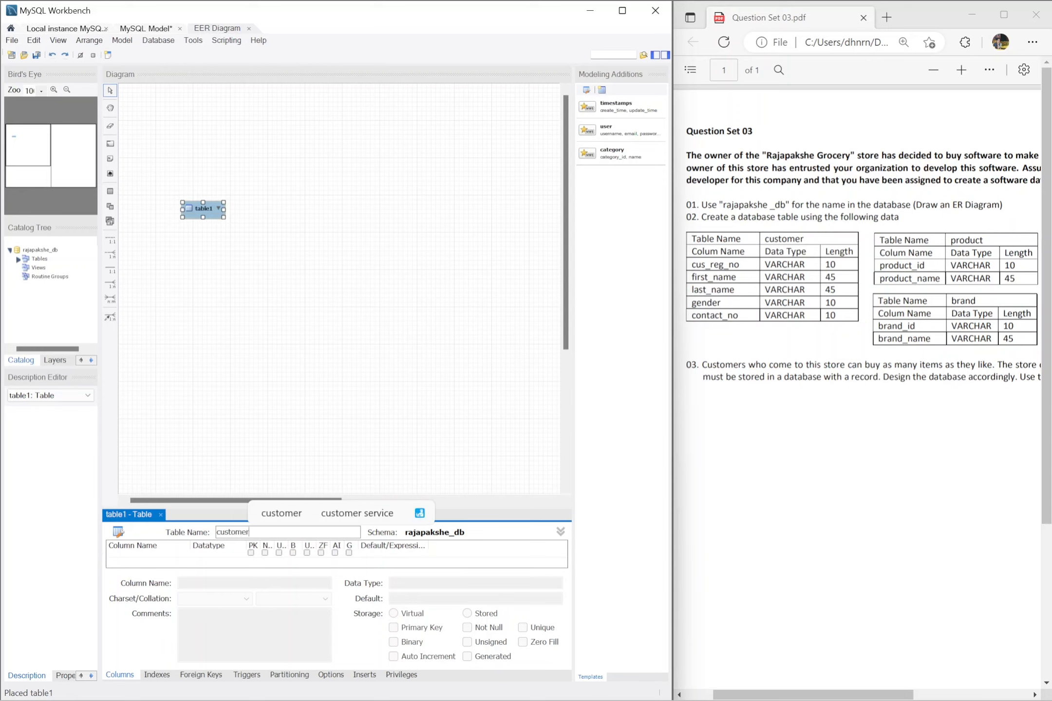
pyautogui.press('Return')
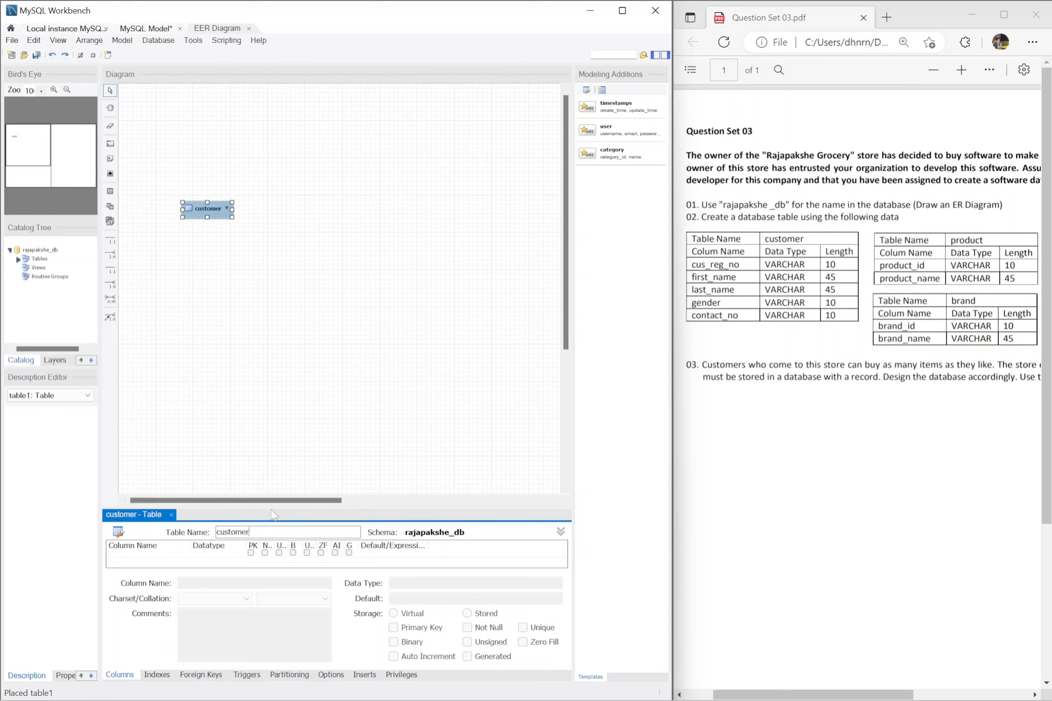
# Step: Add cus_reg_no as the customer table's first column with data type VARCHAR(10), copying the column name from the question PDF
pyautogui.moveTo(273, 508); pyautogui.dragTo(296, 401)
pyautogui.doubleClick(177, 448)
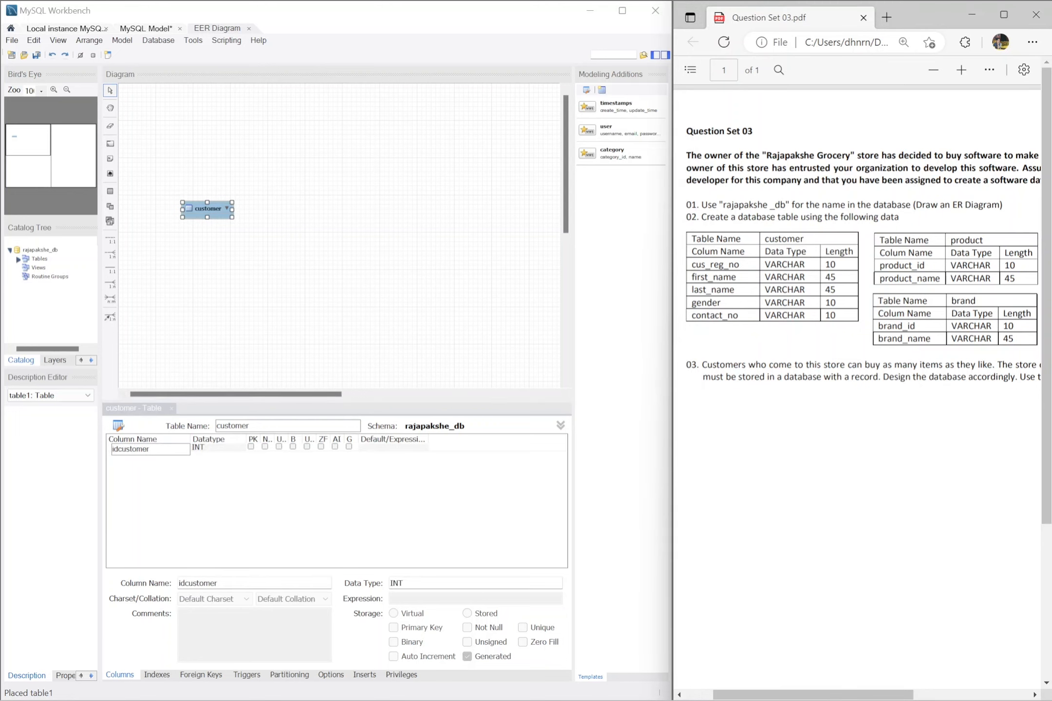
pyautogui.doubleClick(721, 265)
pyautogui.hotkey('ctrl', 'c')
pyautogui.moveTo(161, 449); pyautogui.dragTo(3, 454)
pyautogui.hotkey('ctrl', 'v')
pyautogui.press('Tab')
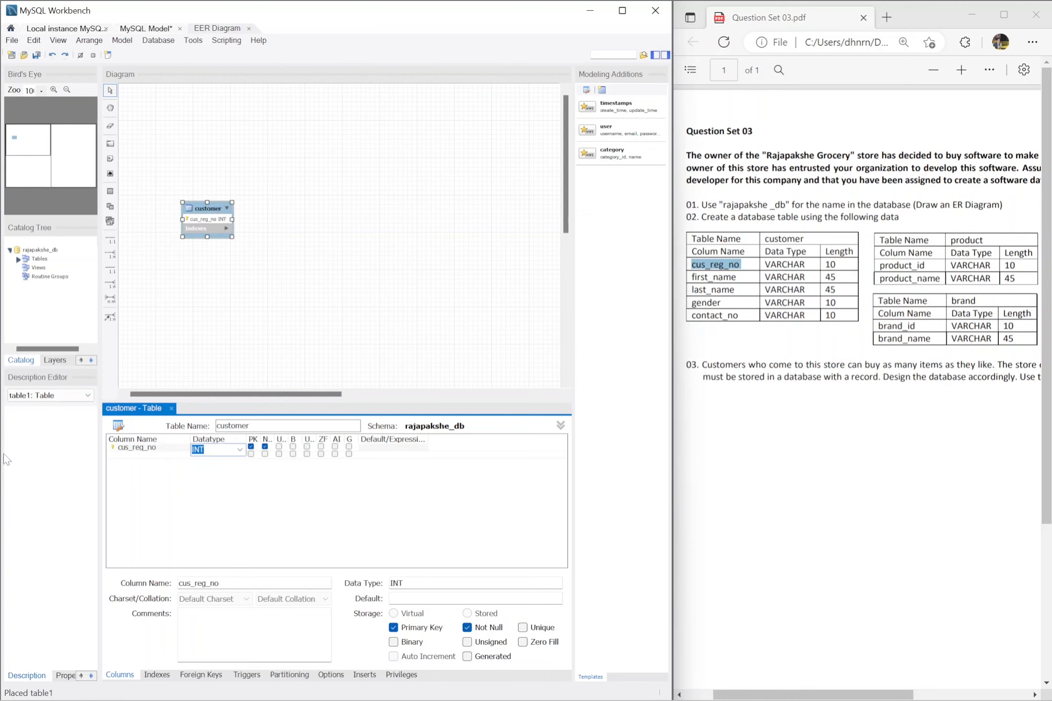
pyautogui.write('varchar(10)')
pyautogui.press('Return')
# Step: Add a first_name column to the customer table, keeping the VARCHAR(45) data type
pyautogui.doubleClick(165, 456)
pyautogui.write('fir')
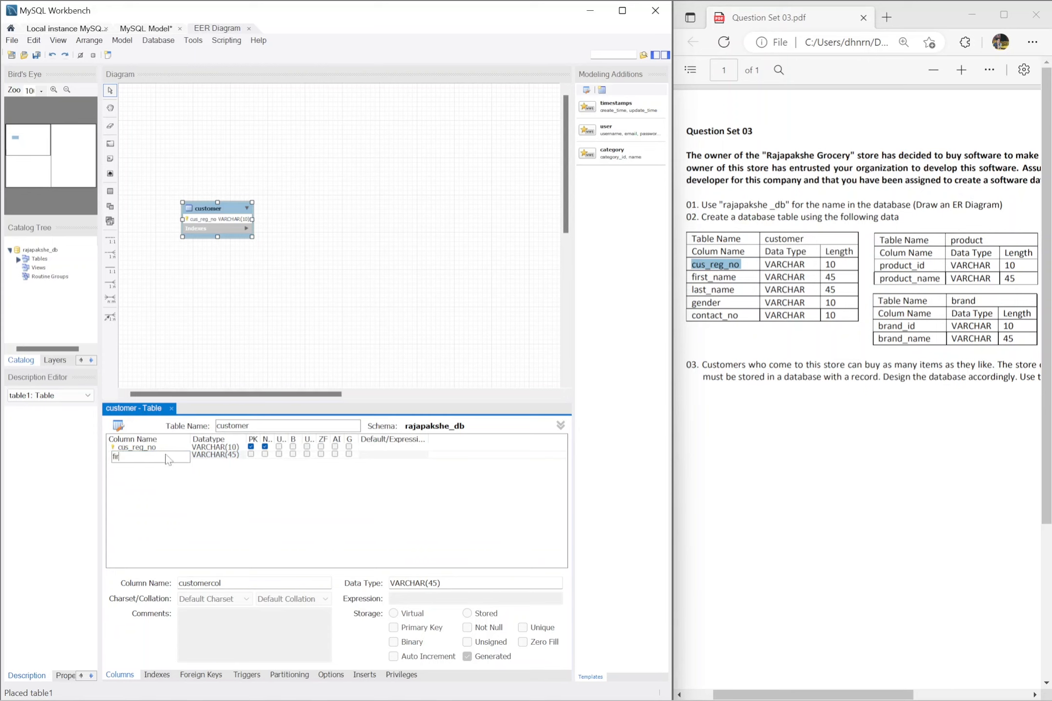
pyautogui.write('st')
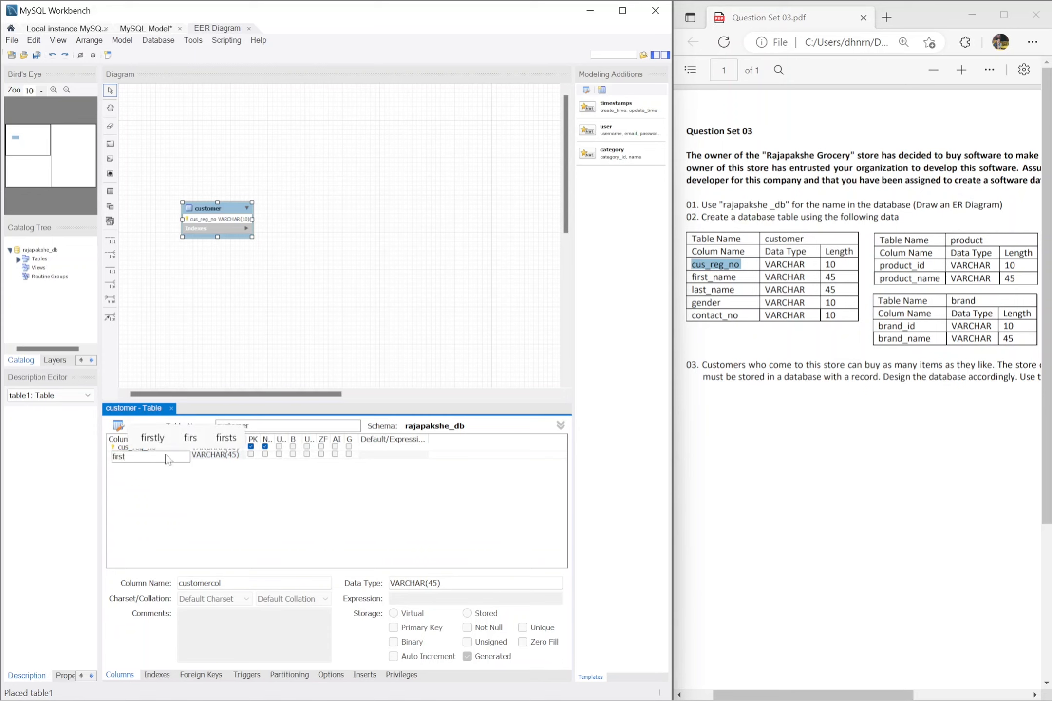
pyautogui.write('_name')
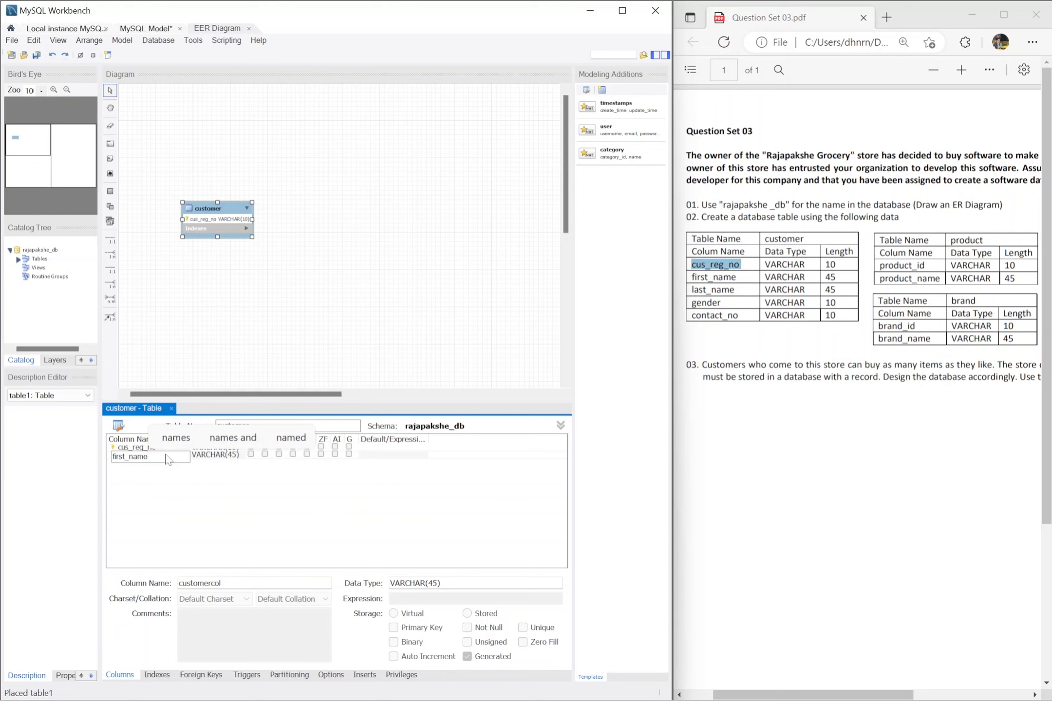
pyautogui.press('Tab')
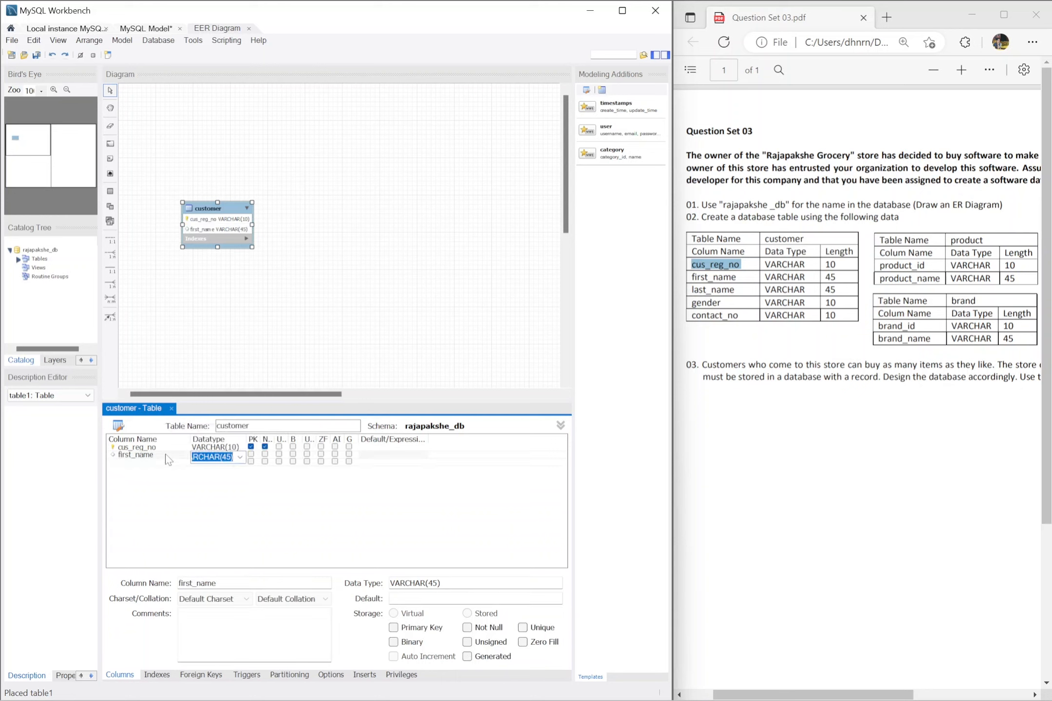
pyautogui.press('Right')
pyautogui.press('Tab')
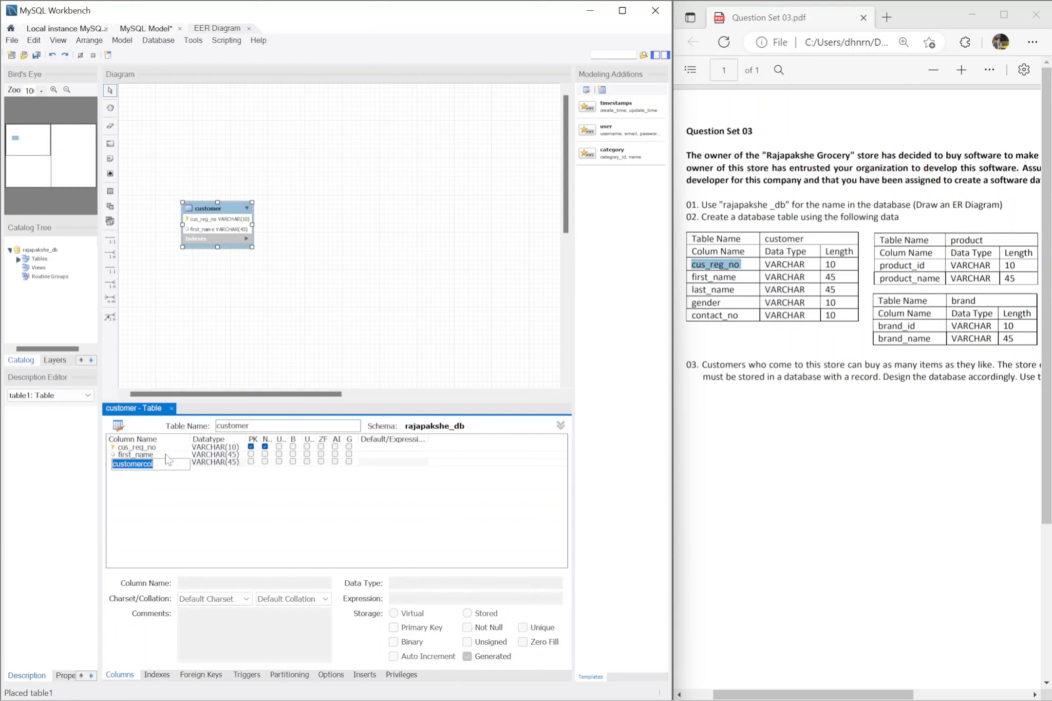
# Step: Add a last_name column to the customer table, keeping the VARCHAR(45) data type
pyautogui.write('last')
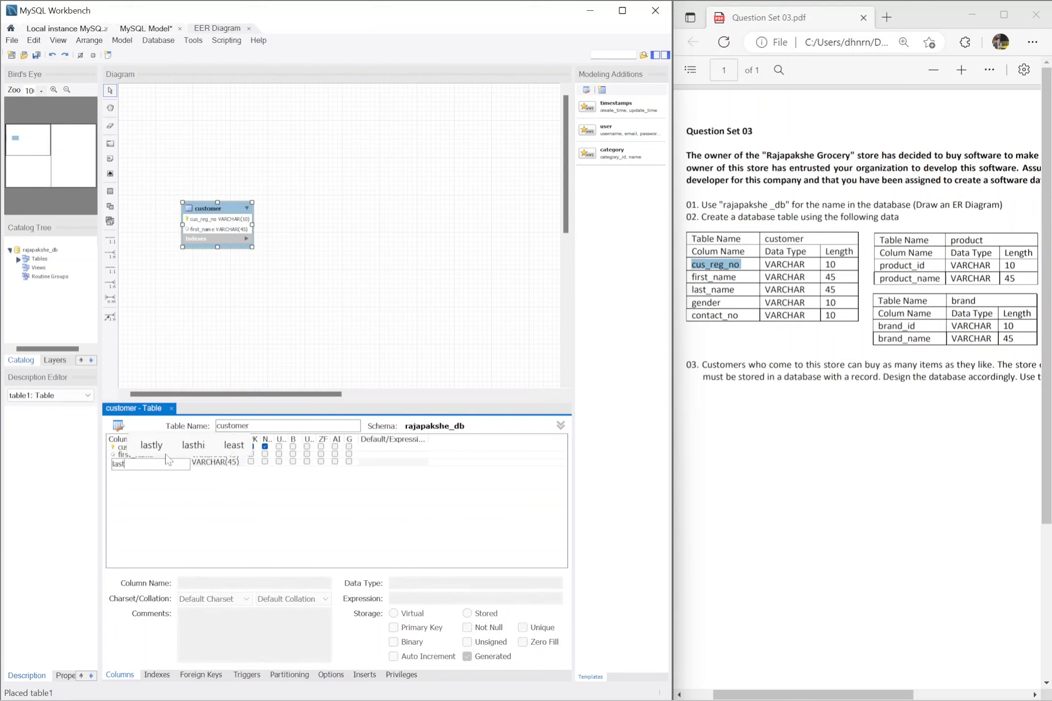
pyautogui.write('_name')
pyautogui.press('Tab')
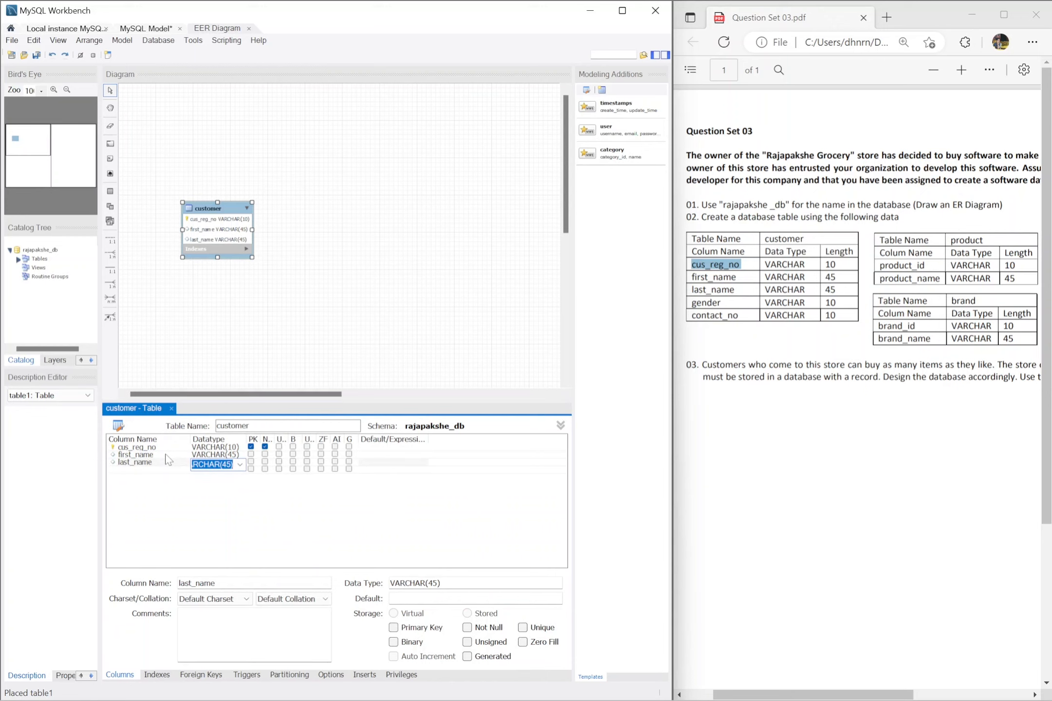
pyautogui.press('Tab')
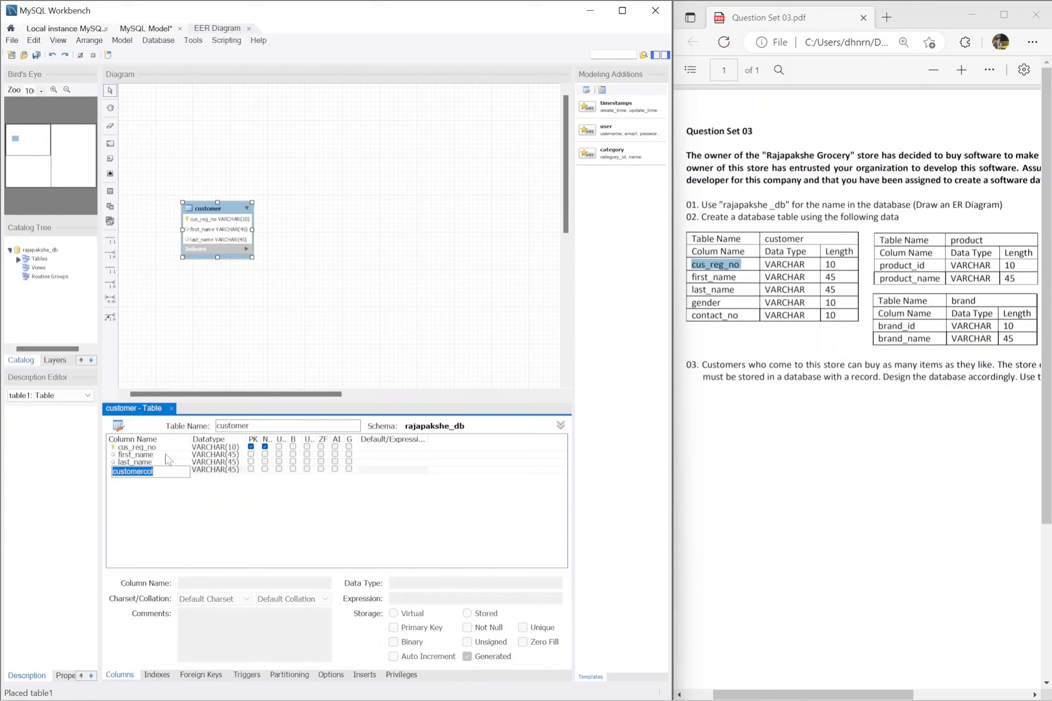
# Step: Add a gender column with data type VARCHAR(10) to the customer table
pyautogui.write('gender')
pyautogui.press('Tab')
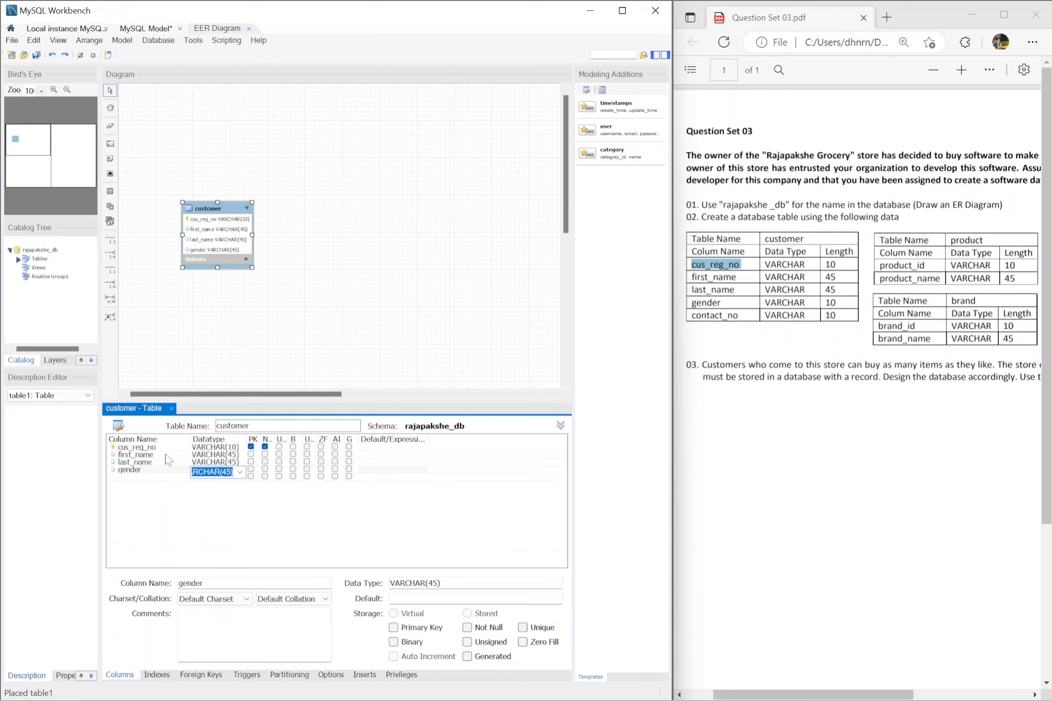
pyautogui.write('VARCHAR(10)')
pyautogui.press('Return')
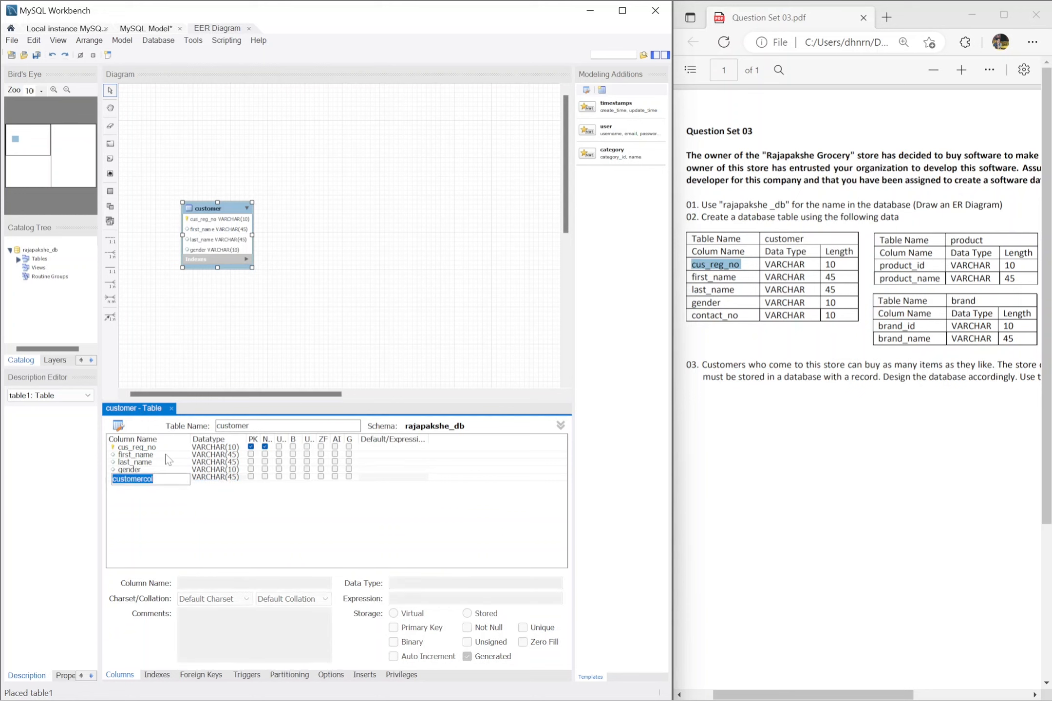
# Step: Add a contact_no column with data type VARCHAR(10) to the customer table
pyautogui.write('contact')
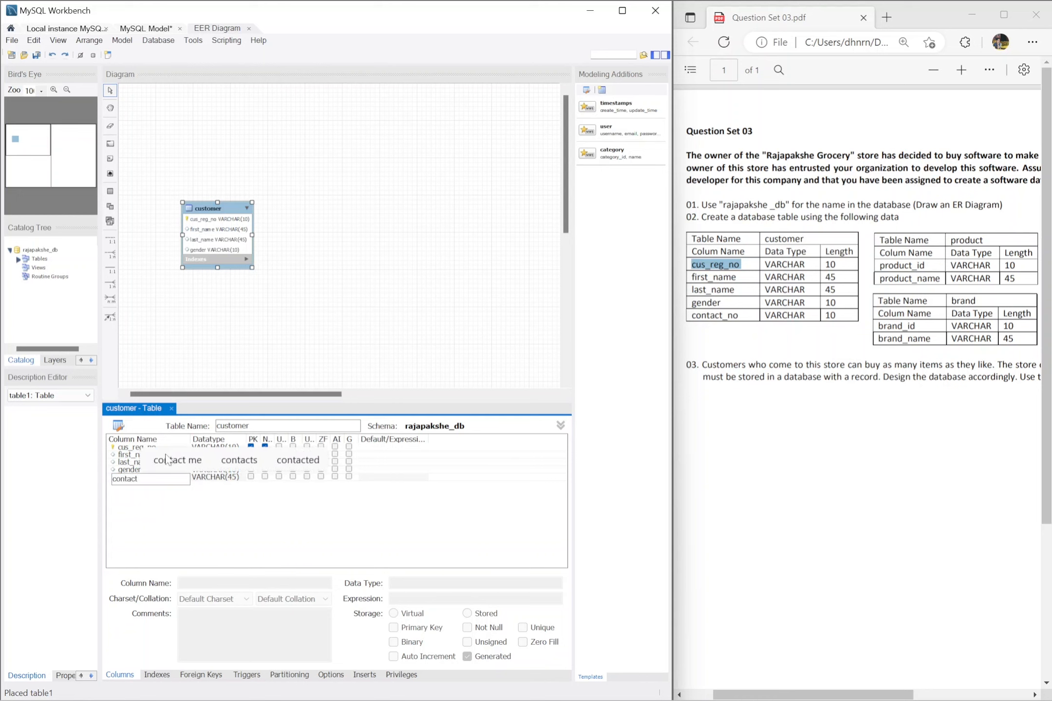
pyautogui.write('_ni')
pyautogui.press('BackSpace')
pyautogui.write('o')
pyautogui.press('Tab')
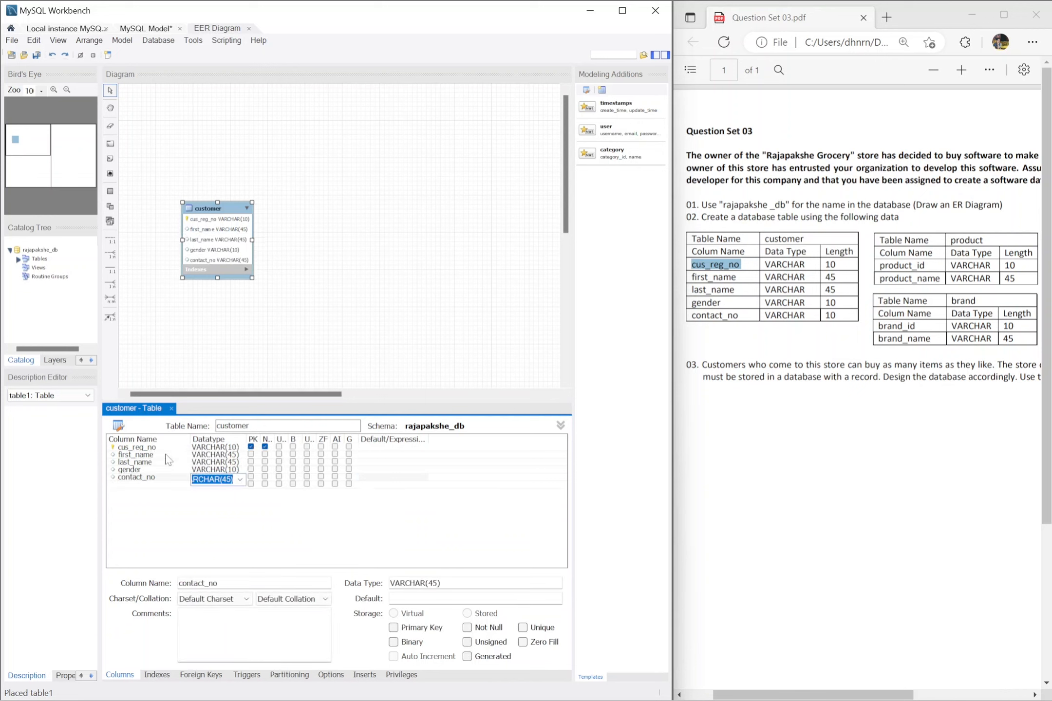
pyautogui.press('Right')
pyautogui.press('BackSpace')
pyautogui.press('BackSpace')
pyautogui.write('10')
pyautogui.press('Return')
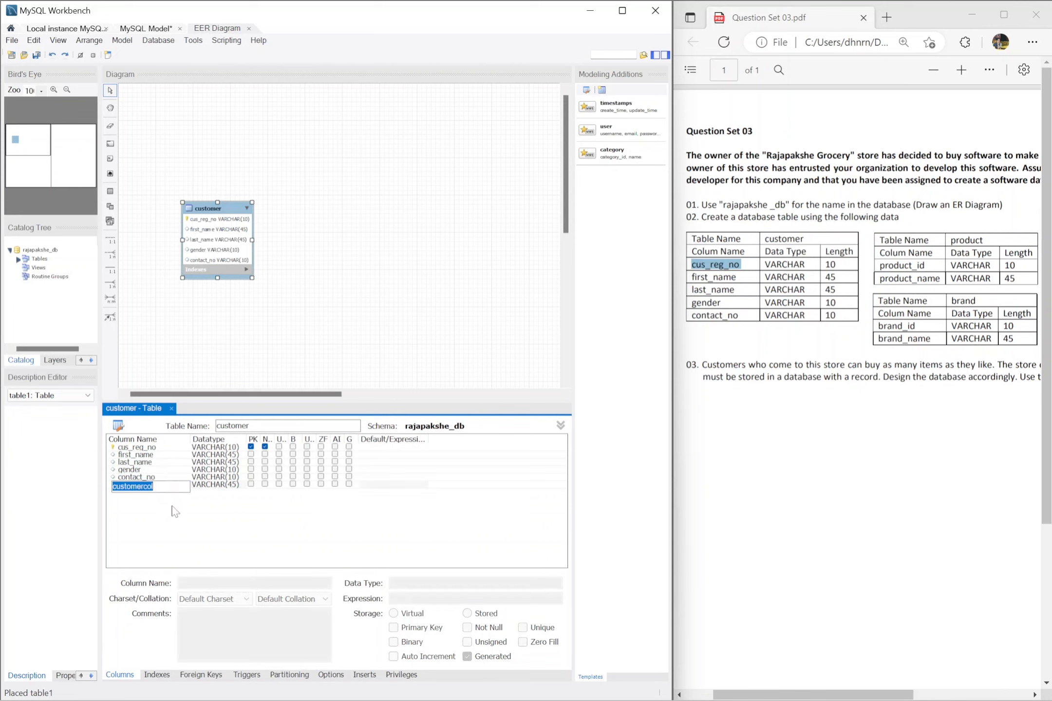
# Step: Delete the surplus placeholder column below contact_no from the customer table
pyautogui.doubleClick(185, 485)
pyautogui.rightClick(179, 484)
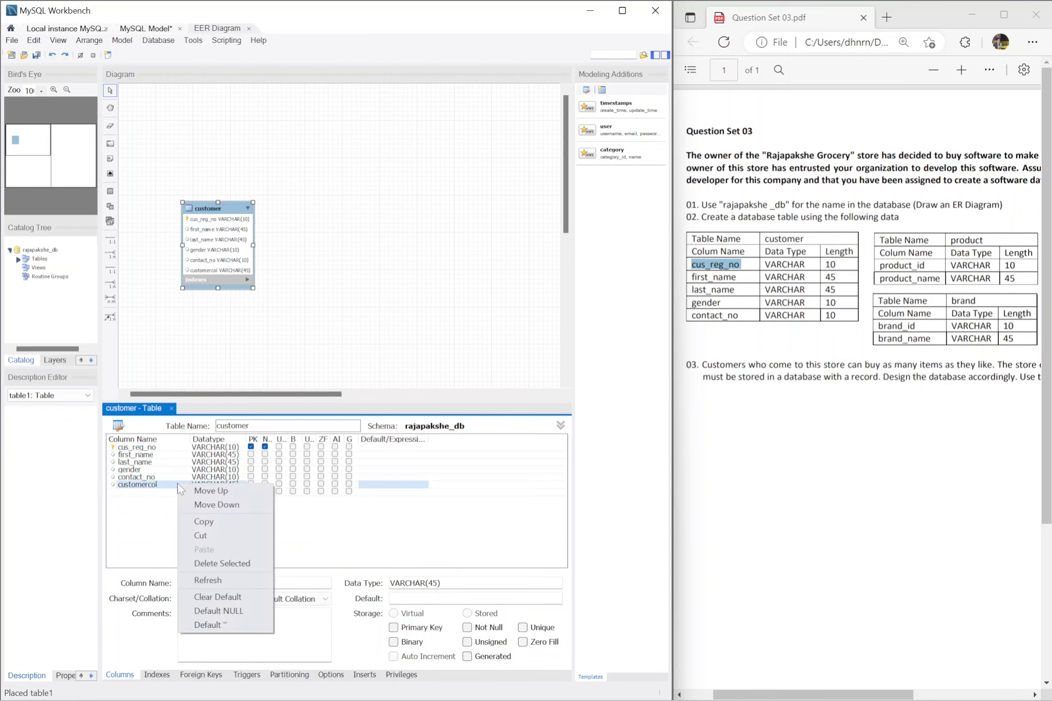
pyautogui.click(233, 563)
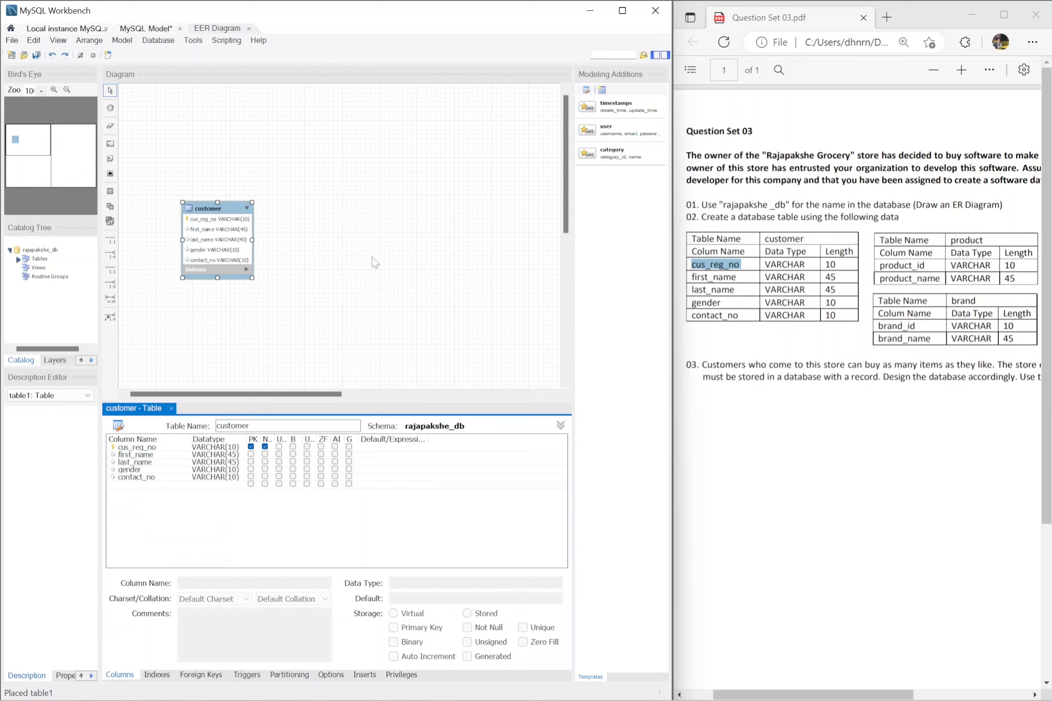
# Step: Place a second table to the right of the customer table and name it product
pyautogui.click(110, 191)
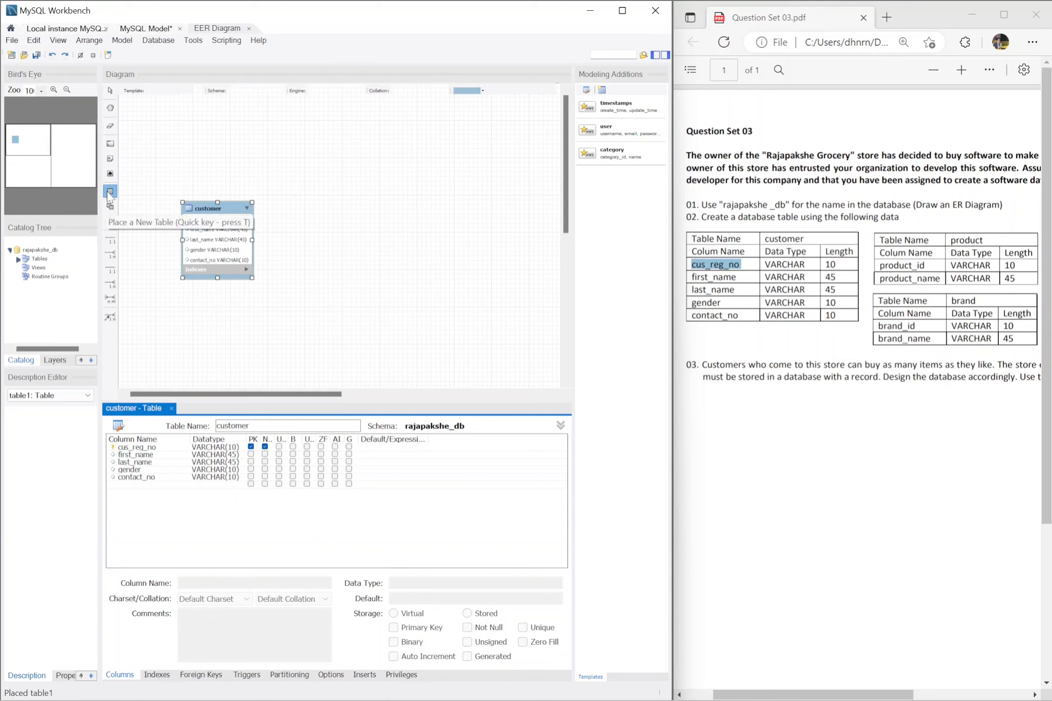
pyautogui.click(388, 244)
pyautogui.doubleClick(389, 249)
pyautogui.write('product')
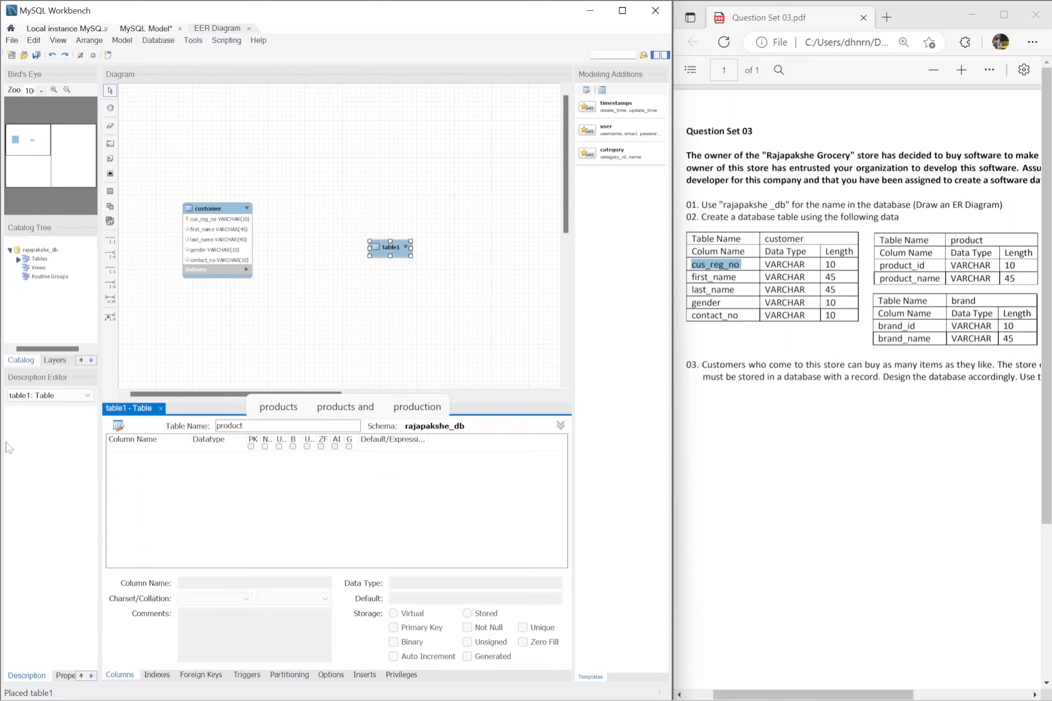
# Step: Add a product_id column with data type VARCHAR(10) to the product table
pyautogui.click(154, 455)
pyautogui.click(155, 455)
pyautogui.write('pr')
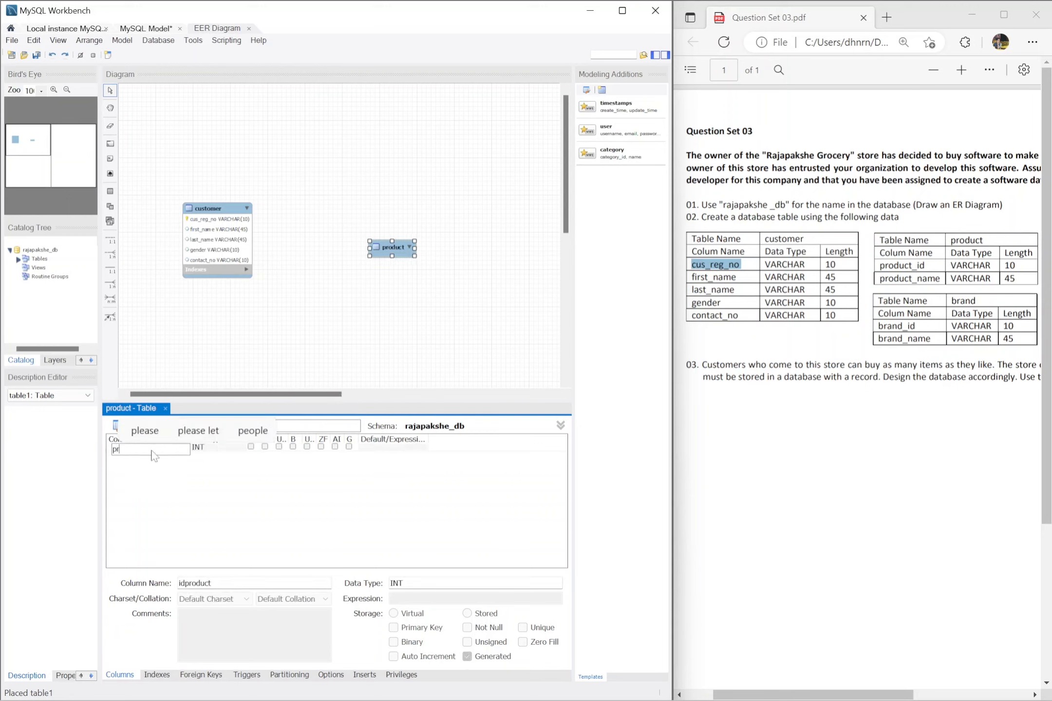
pyautogui.write('oduct')
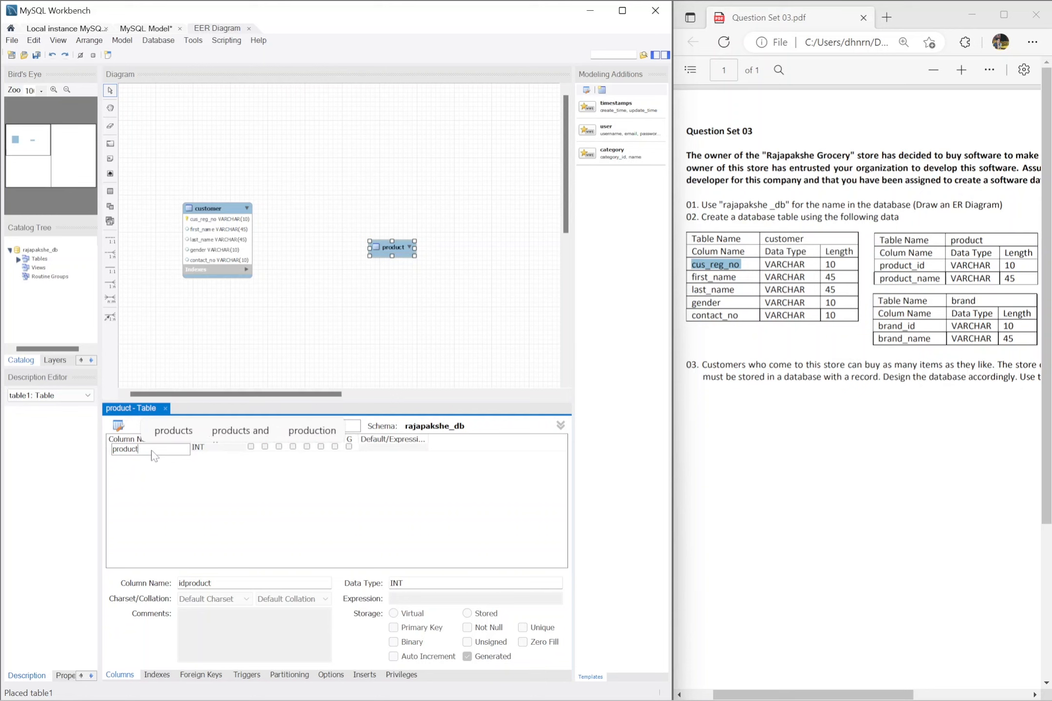
pyautogui.write('_id')
pyautogui.press('Tab')
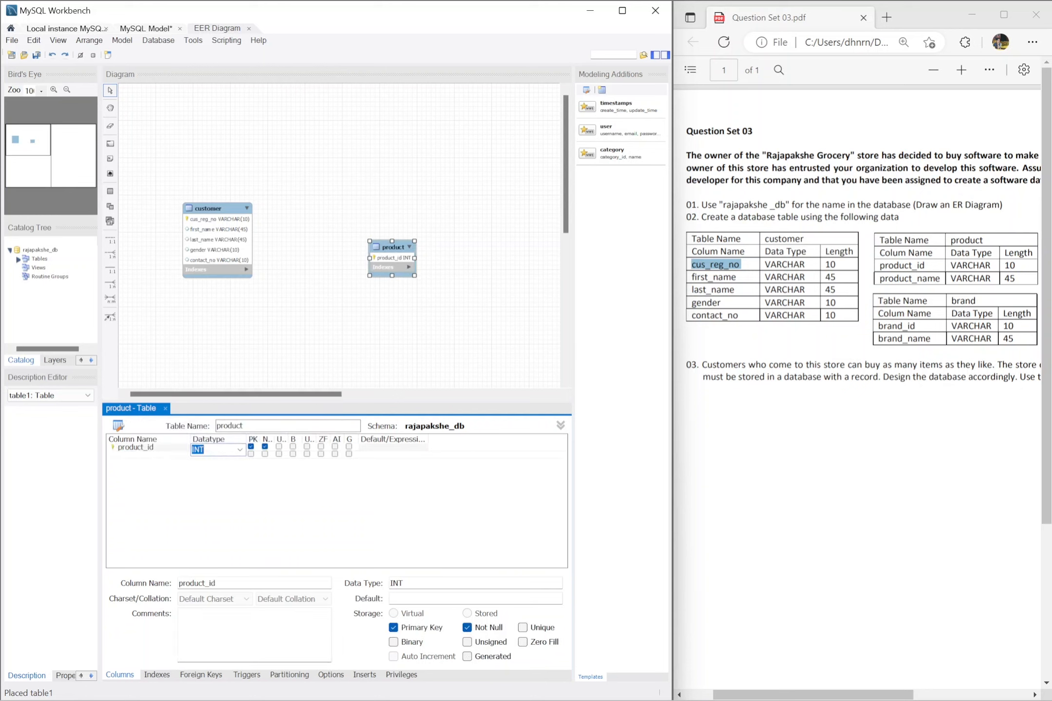
pyautogui.write('varcha')
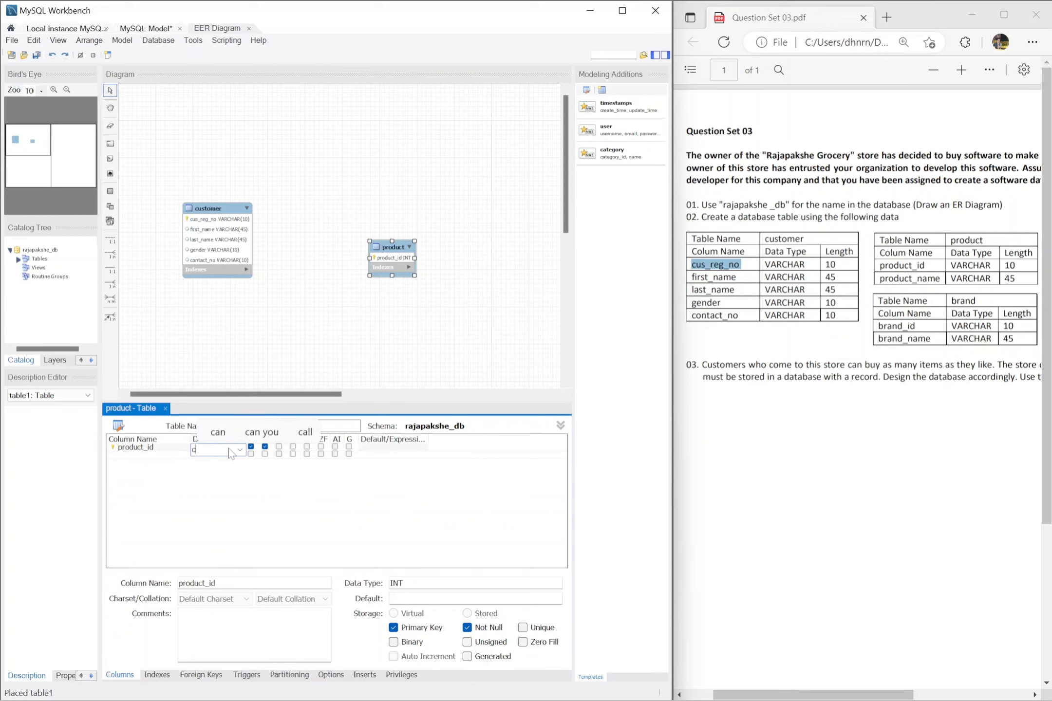
pyautogui.write('r(10')
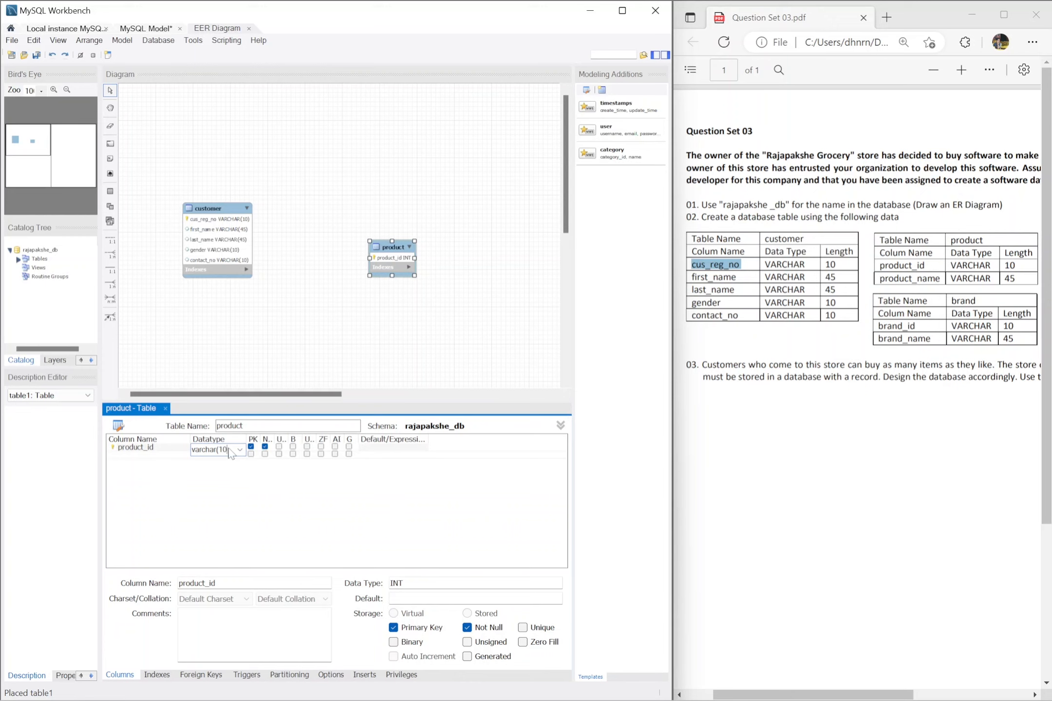
pyautogui.write(')')
pyautogui.press('Return')
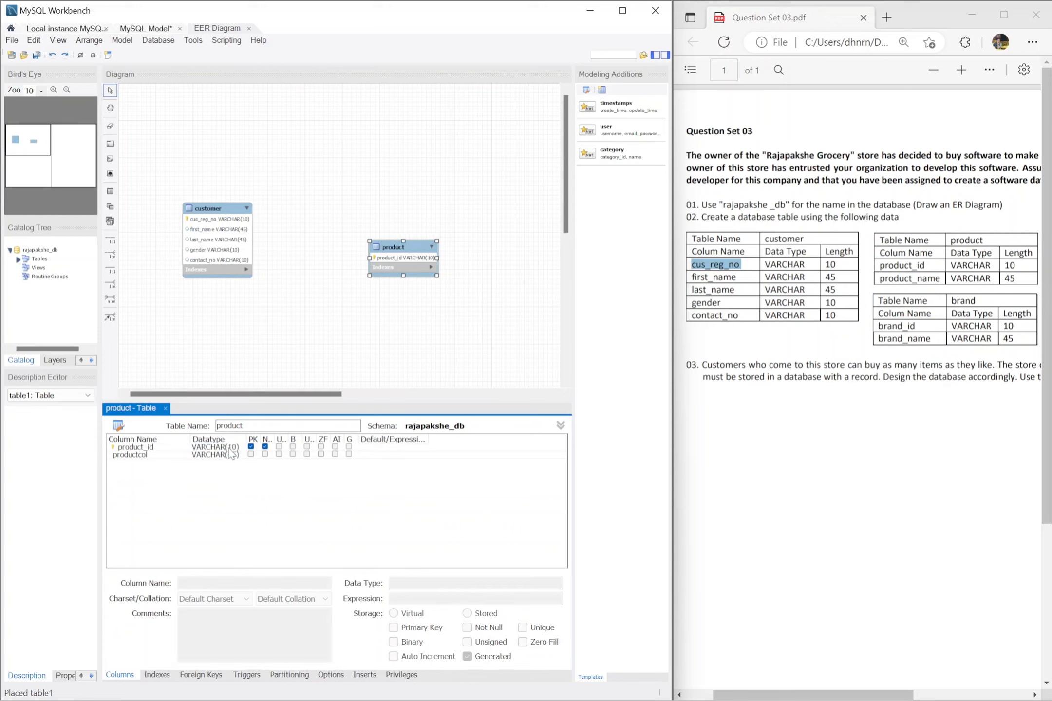
# Step: Add a product_name column with data type VARCHAR(45) to the product table
pyautogui.doubleClick(176, 458)
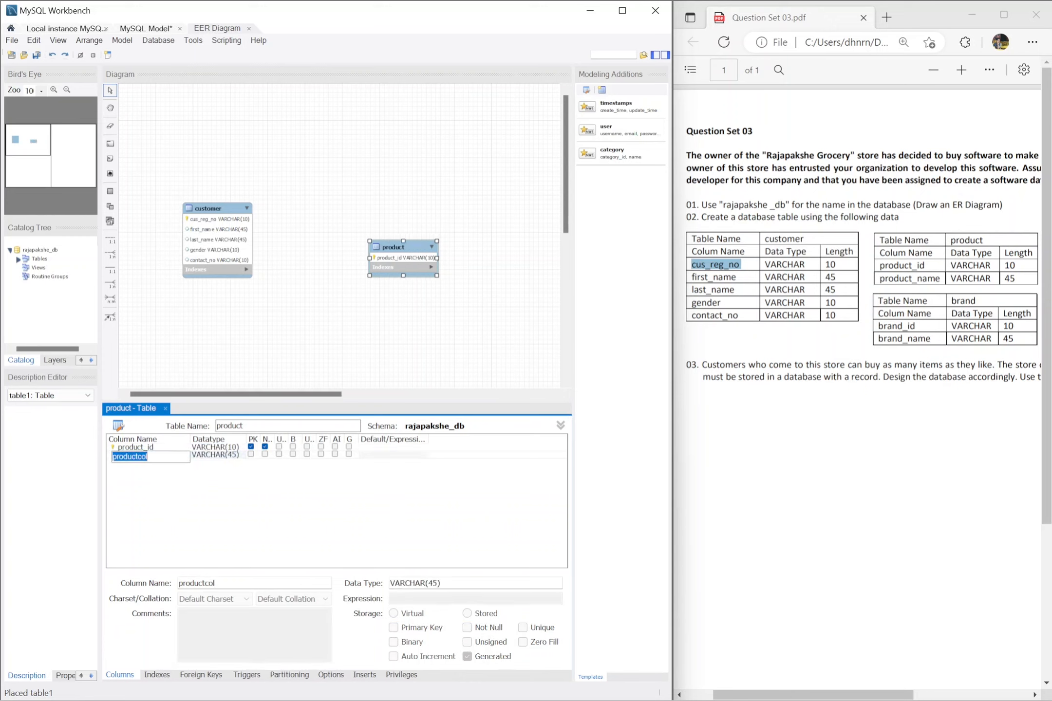
pyautogui.write('product')
pyautogui.write('name')
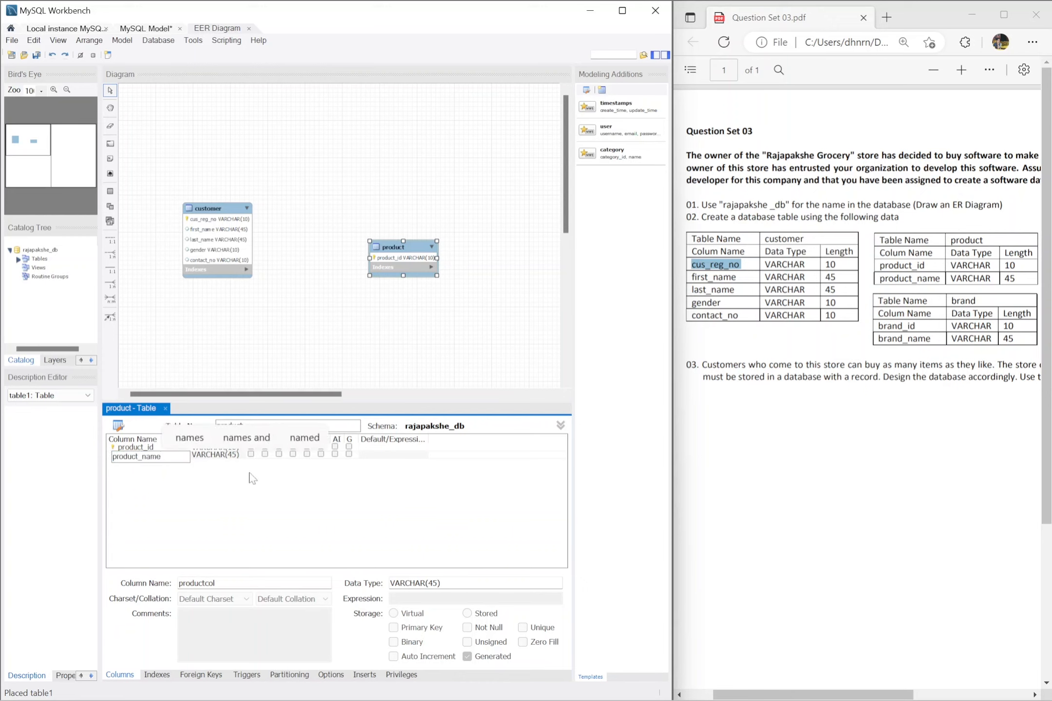
pyautogui.press('Tab')
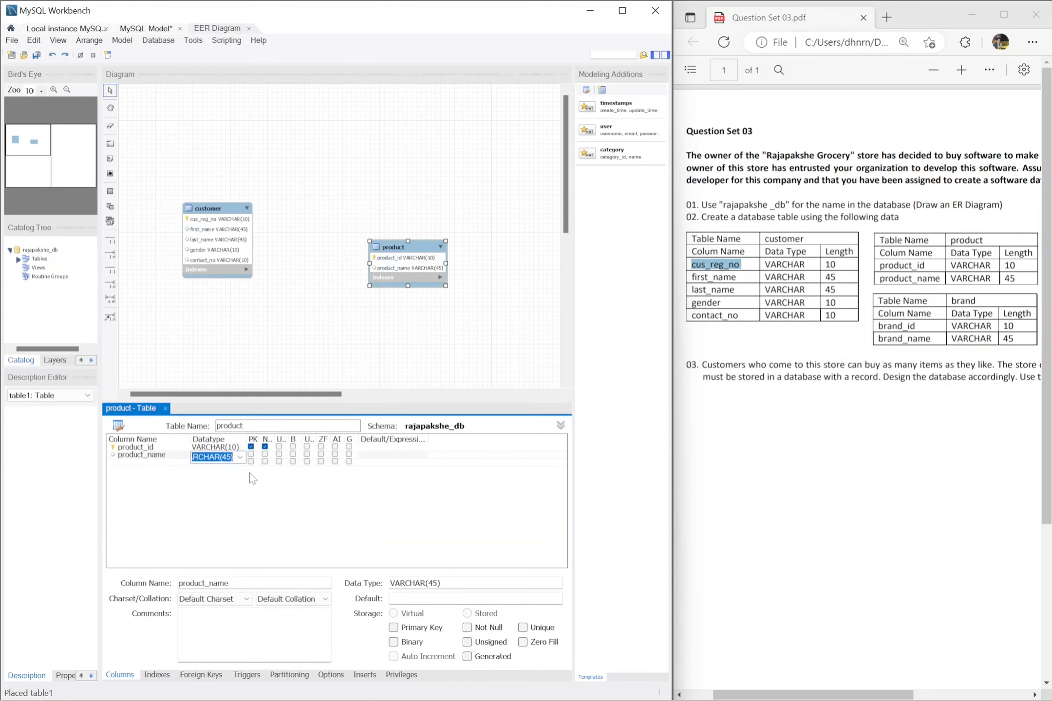
pyautogui.press('Tab')
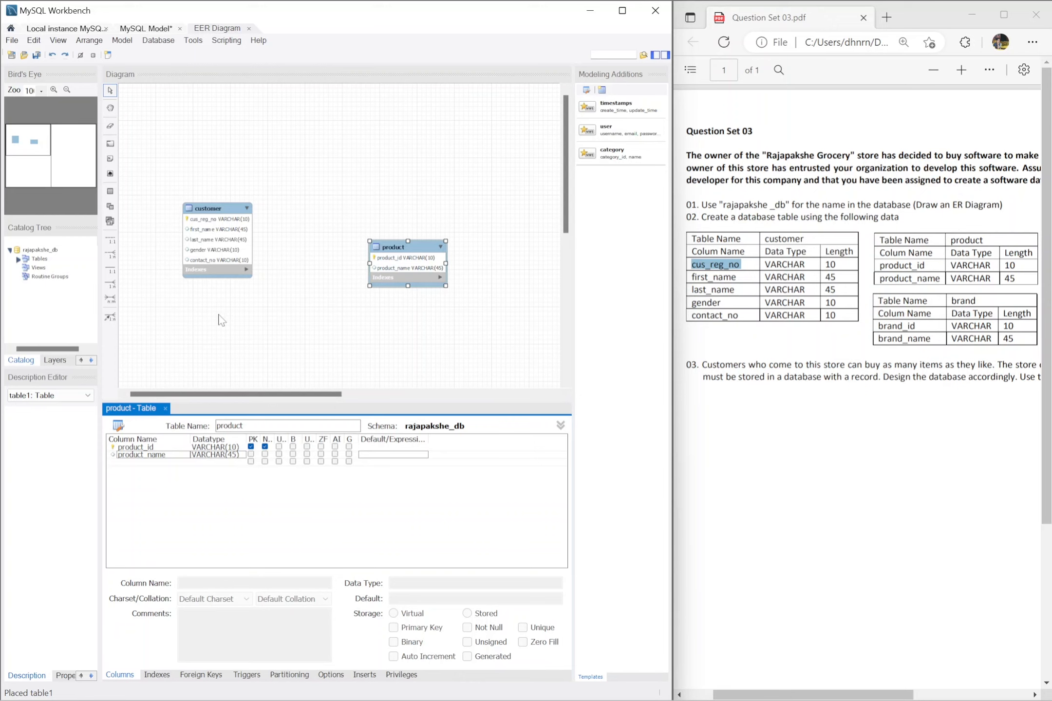
# Step: Place a third table below the product table in the diagram and name it brand
pyautogui.click(110, 192)
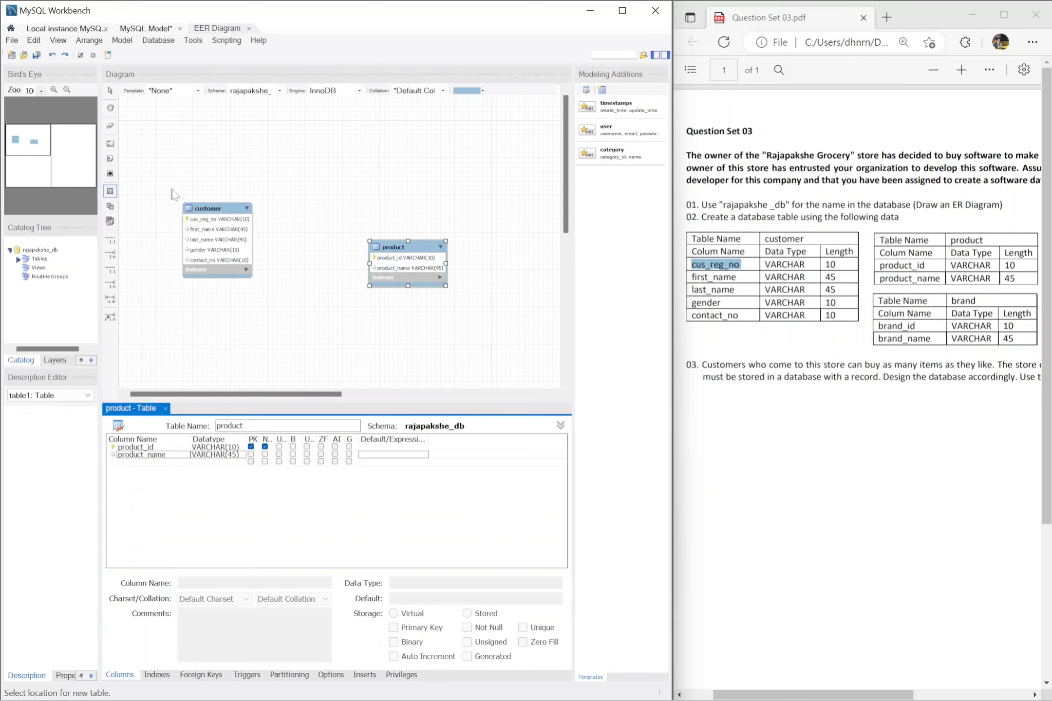
pyautogui.click(328, 318)
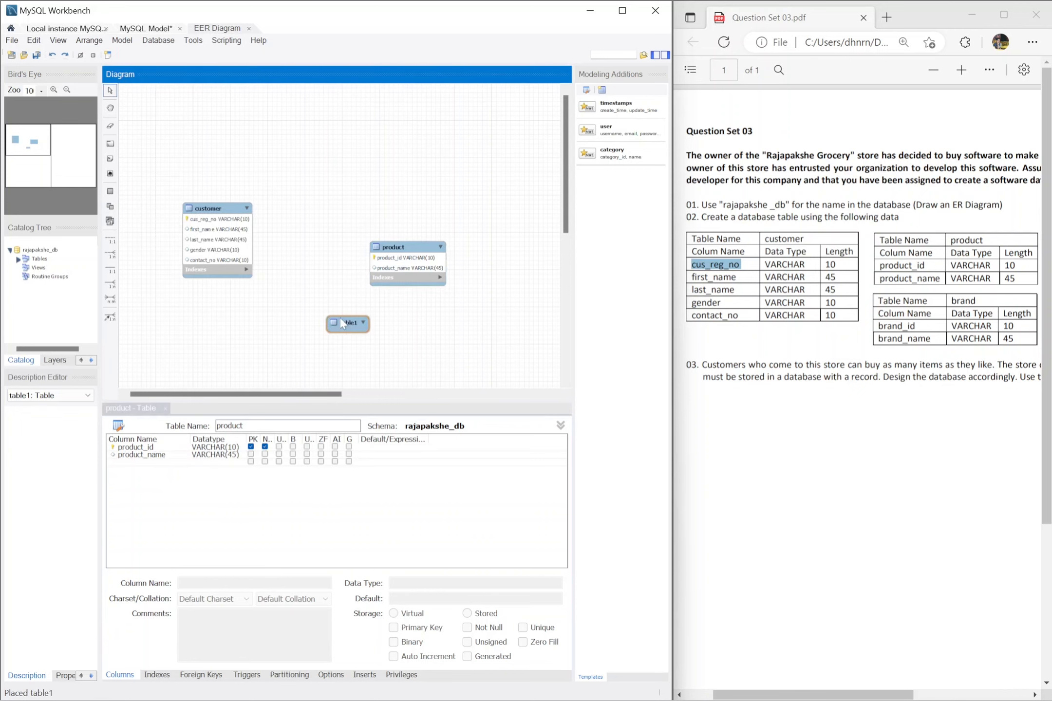
pyautogui.doubleClick(347, 323)
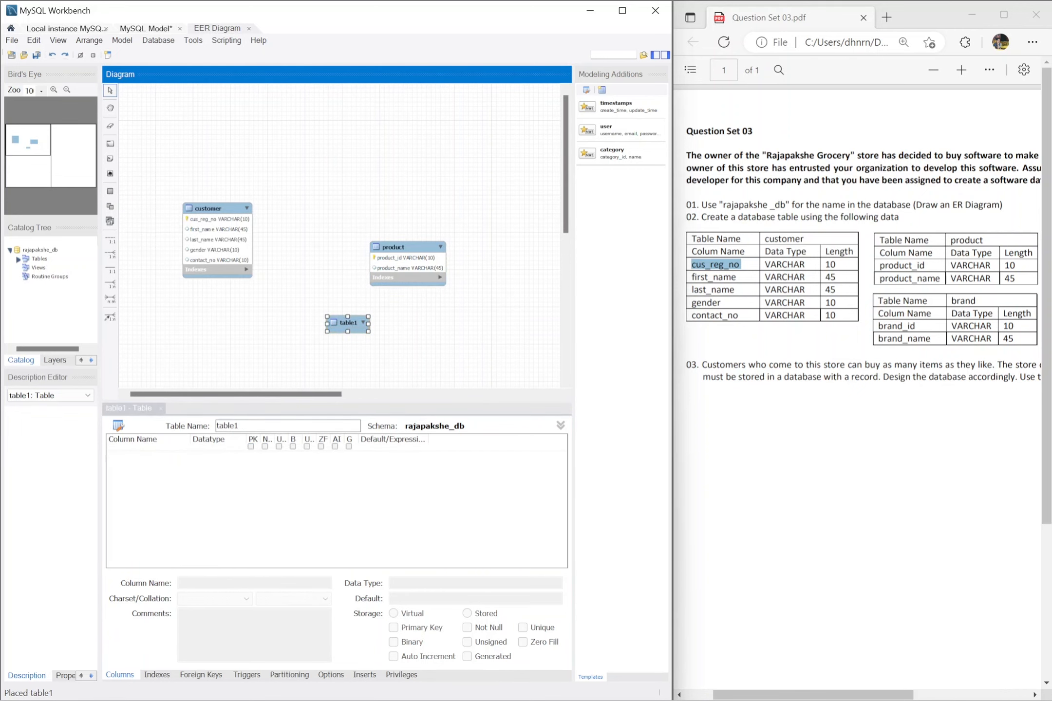
pyautogui.write('brand')
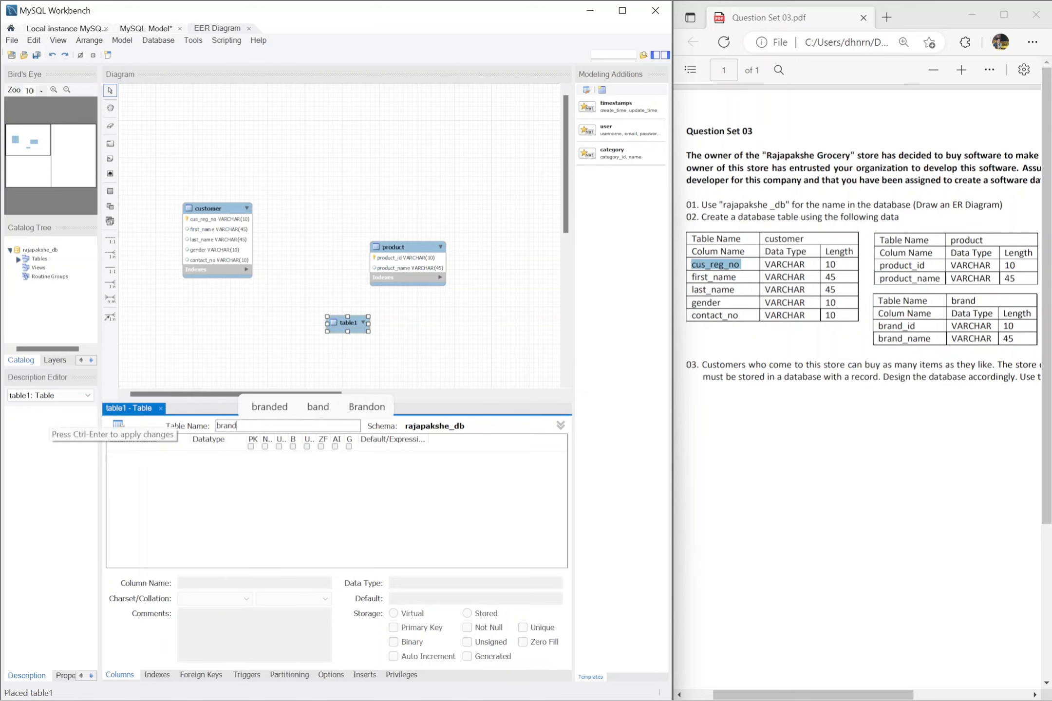
# Step: Add a brand_id column with data type VARCHAR(10) to the brand table
pyautogui.click(166, 448)
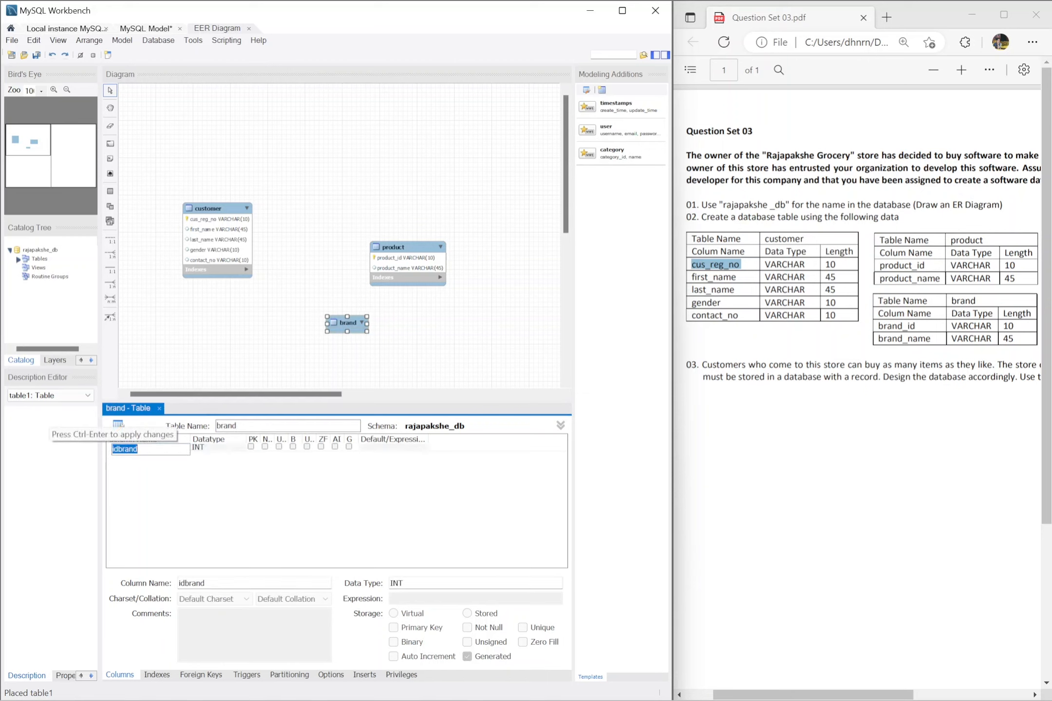
pyautogui.write('bar')
pyautogui.press('BackSpace')
pyautogui.press('BackSpace')
pyautogui.write('rand_id')
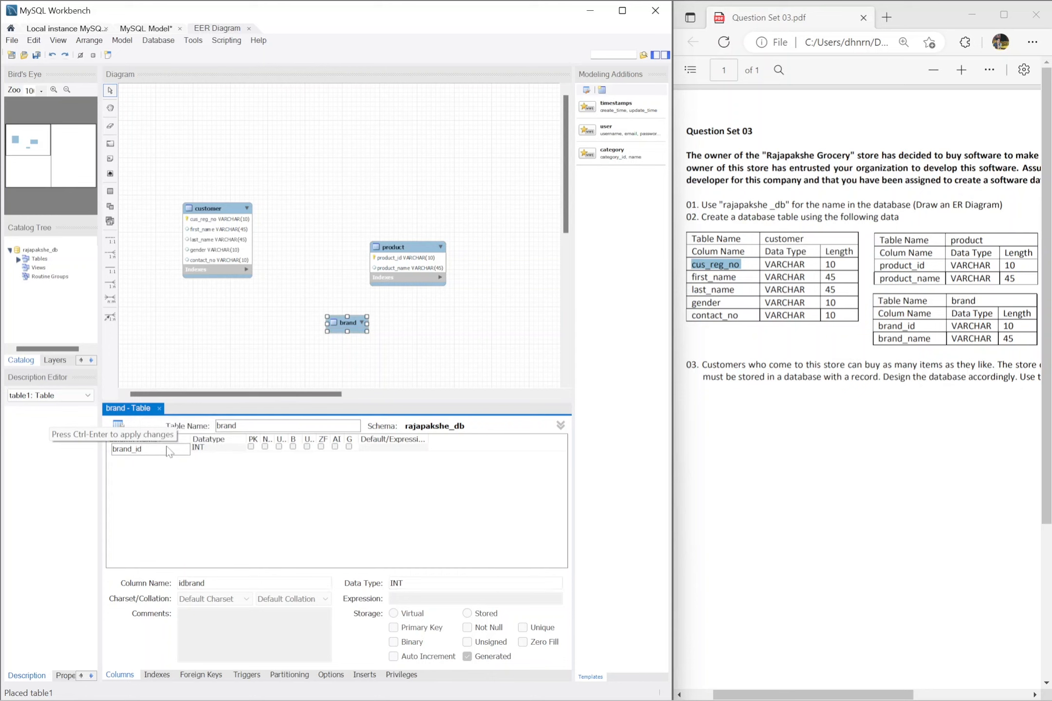
pyautogui.press('Tab')
pyautogui.write('var')
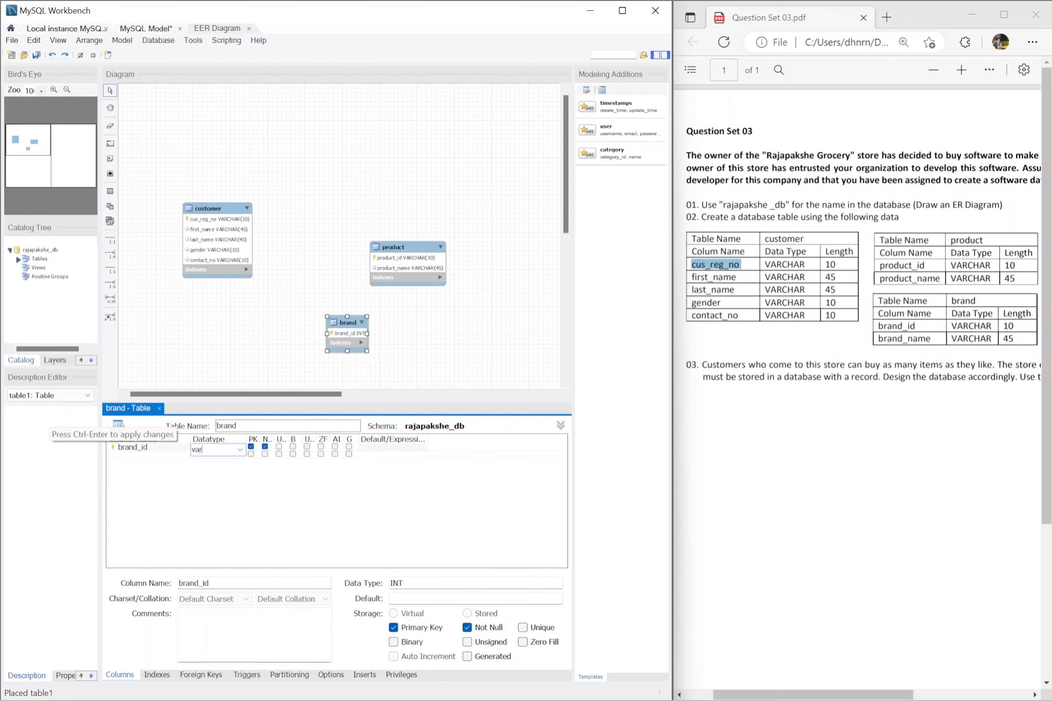
pyautogui.write('char(10)')
pyautogui.click(169, 453)
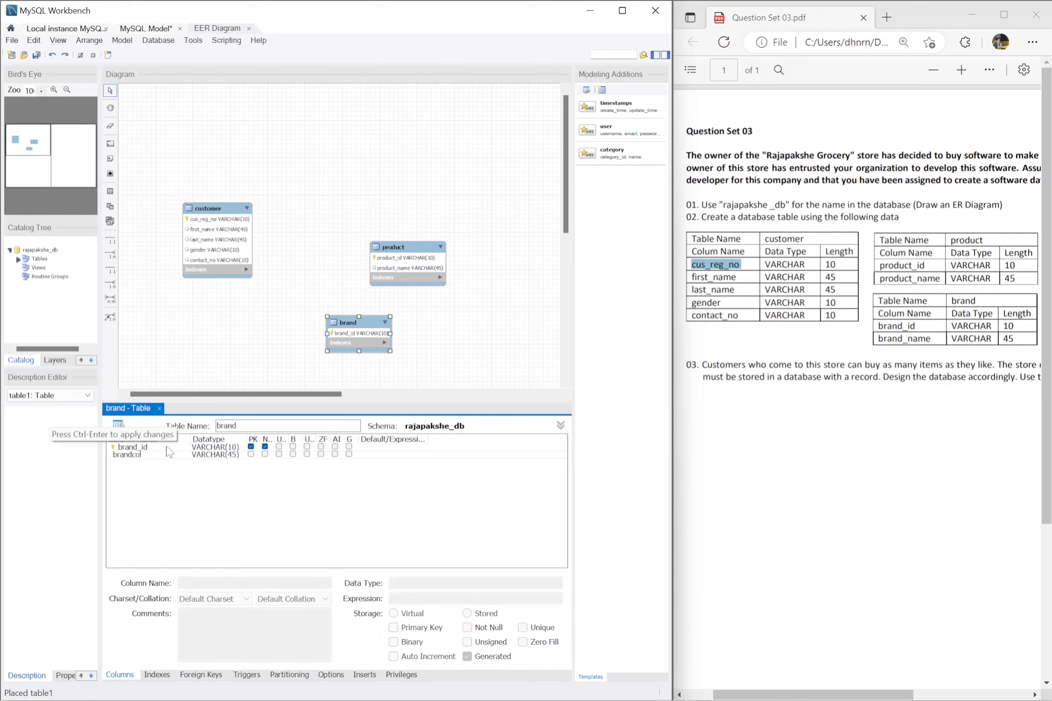
# Step: Add a brand_name column with data type VARCHAR(45) to the brand table
pyautogui.doubleClick(158, 454)
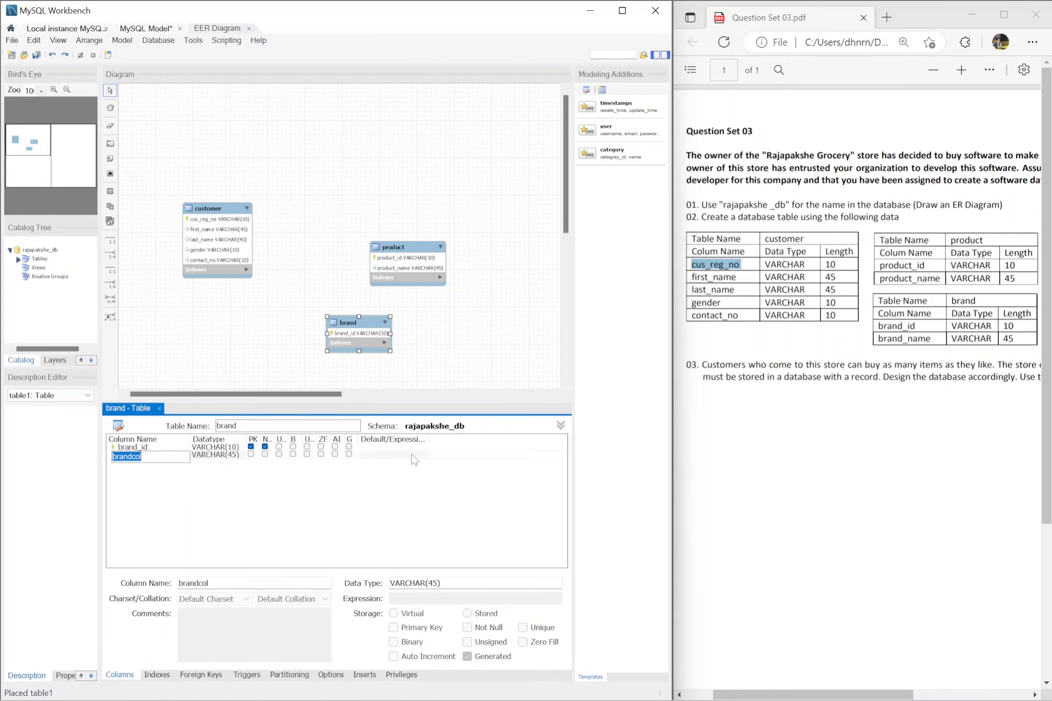
pyautogui.write('b')
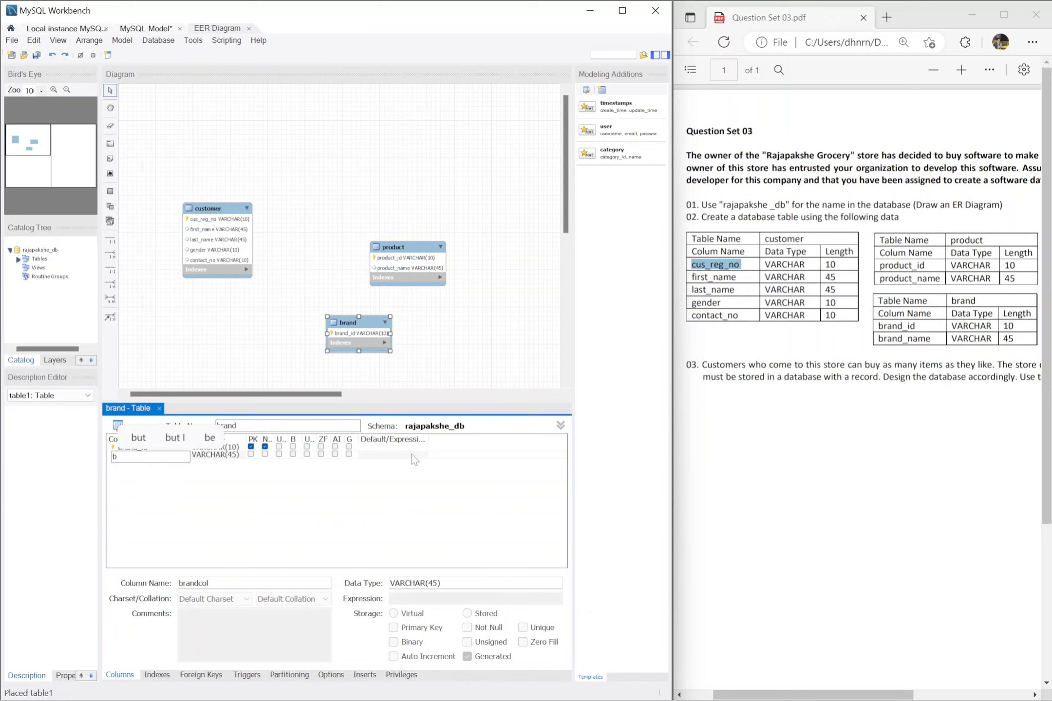
pyautogui.write('rand_anme')
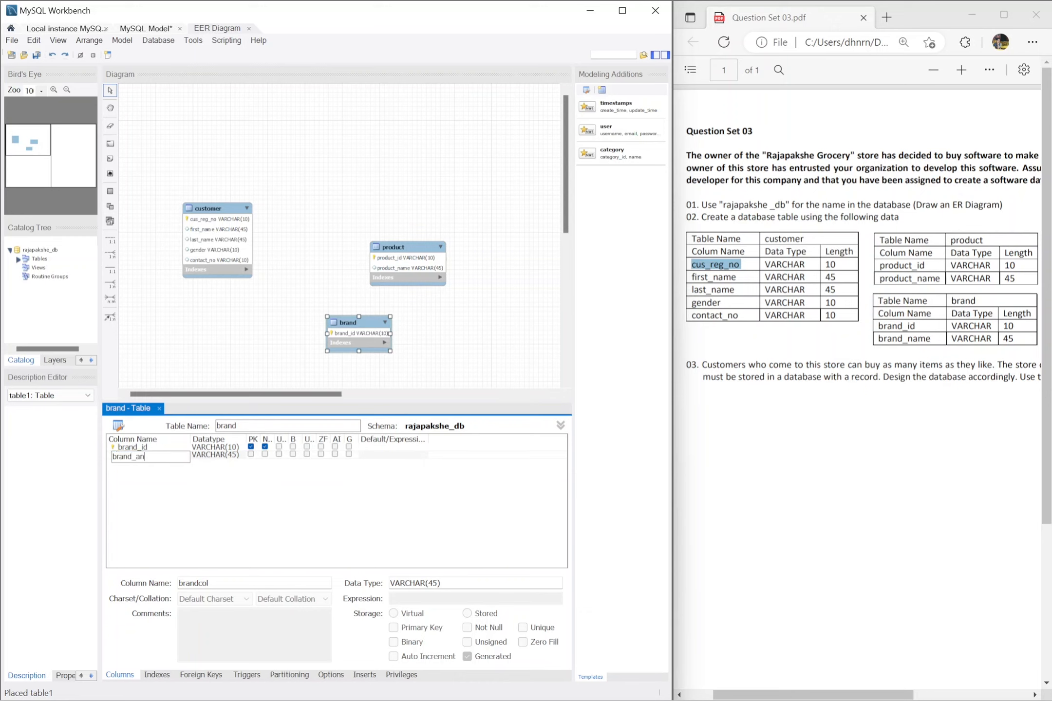
pyautogui.press('BackSpace')
pyautogui.press('BackSpace')
pyautogui.press('BackSpace')
pyautogui.press('BackSpace')
pyautogui.write('name')
pyautogui.press('Tab')
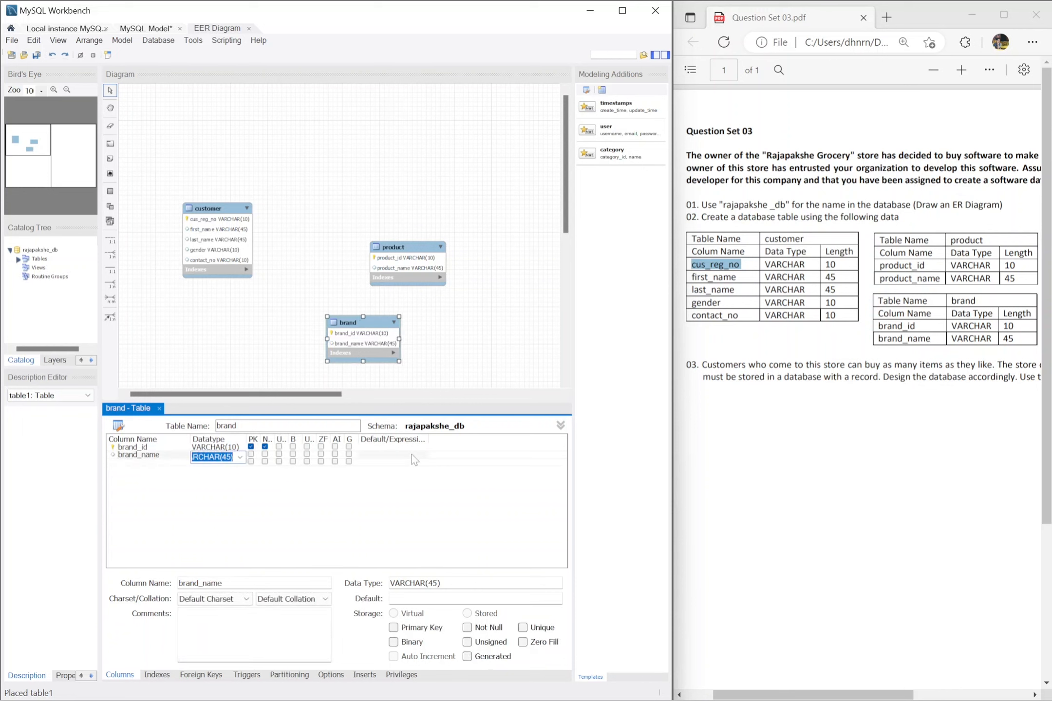
pyautogui.click(405, 469)
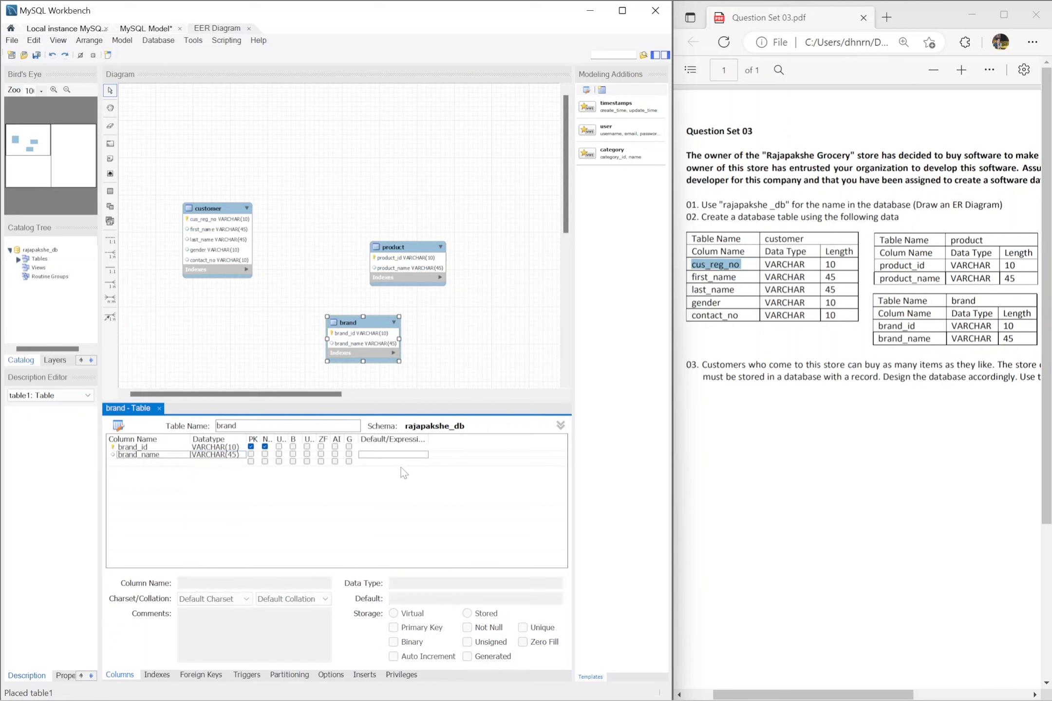
# Step: Move the product table closer to the customer table and place the brand table to the right of product
pyautogui.moveTo(444, 248); pyautogui.dragTo(410, 229)
pyautogui.moveTo(387, 322); pyautogui.dragTo(491, 245)
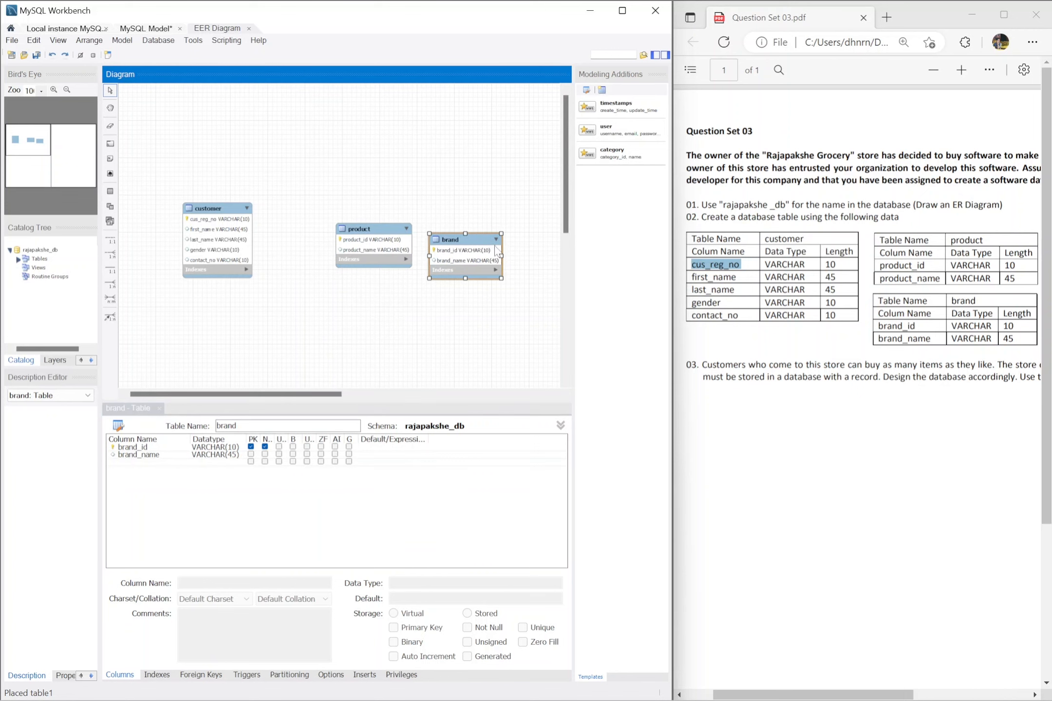
# Step: Read task 03 in the question PDF for how customer purchases must be stored in the database
pyautogui.rightClick(805, 398)
pyautogui.click(805, 398)
pyautogui.hscroll(-1, 992, 427)
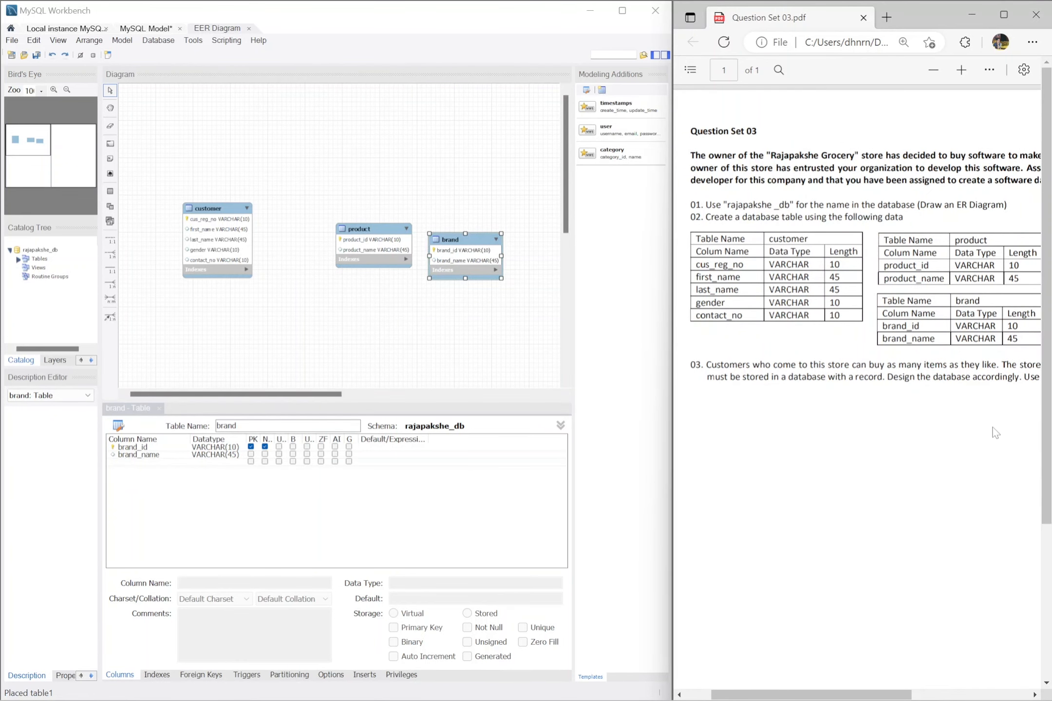
pyautogui.hscroll(3, 995, 432)
pyautogui.hscroll(3, 857, 390)
pyautogui.hscroll(3, 856, 390)
pyautogui.hscroll(-8, 857, 389)
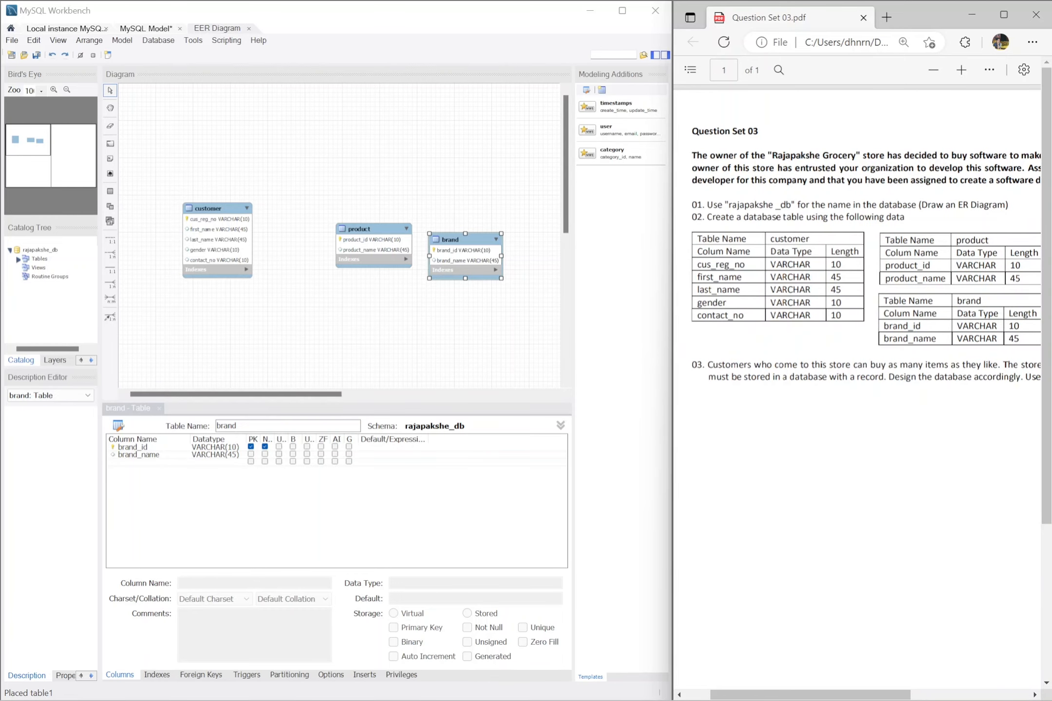
pyautogui.hscroll(6, 857, 389)
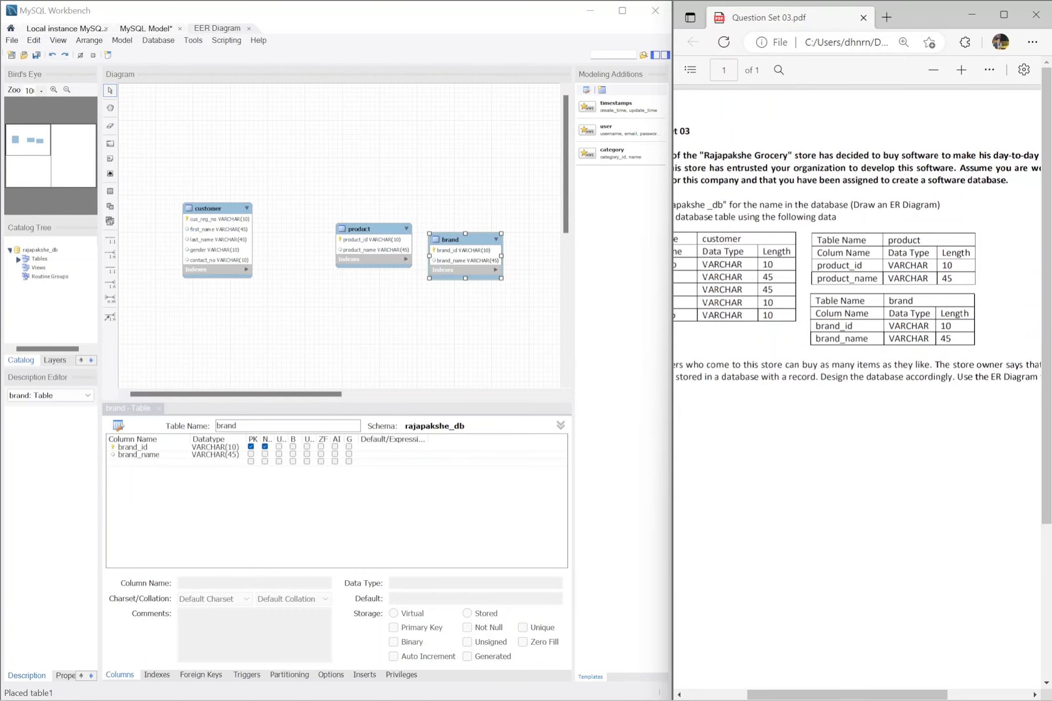
pyautogui.hscroll(5, 857, 390)
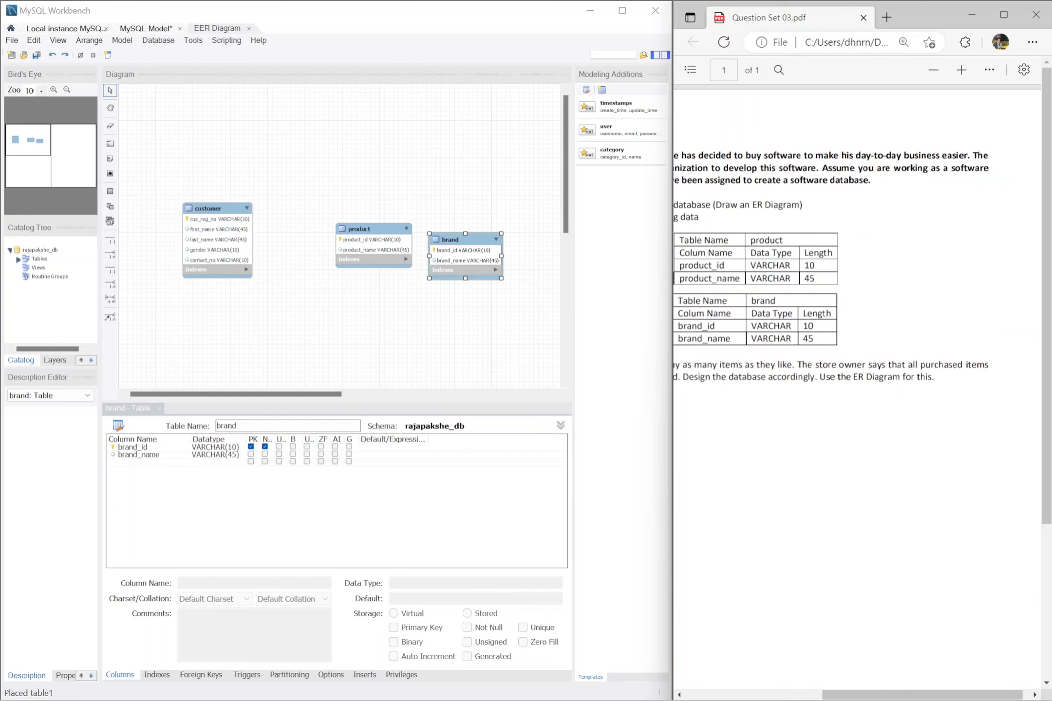
pyautogui.hscroll(-10, 857, 390)
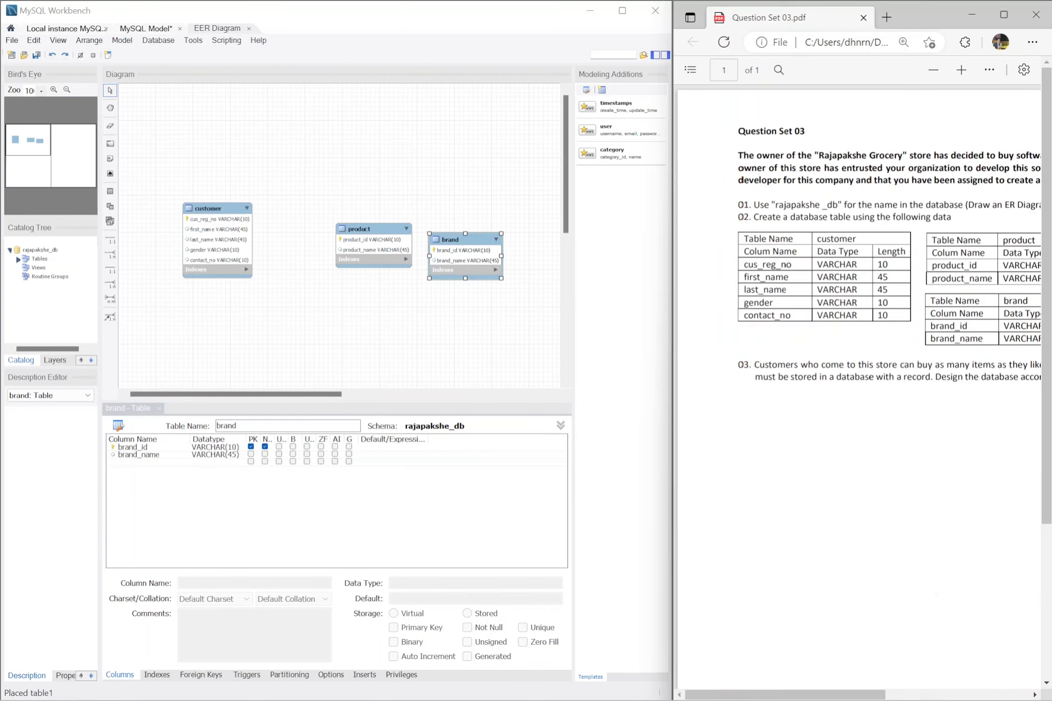
pyautogui.hscroll(4, 857, 390)
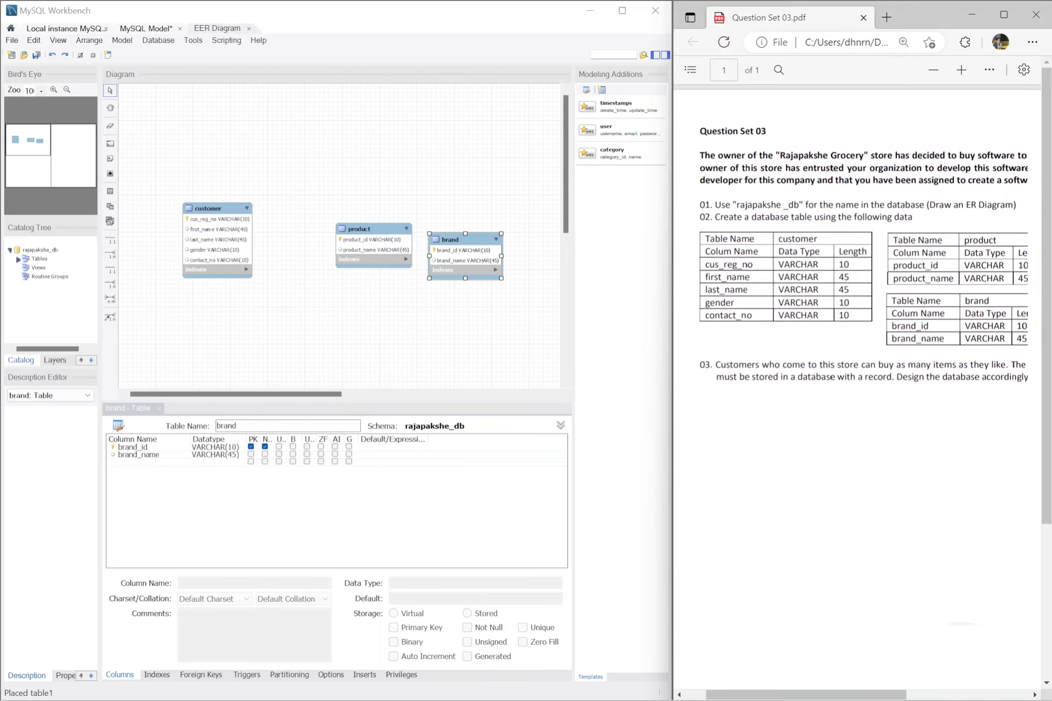
pyautogui.hscroll(3, 857, 390)
pyautogui.scroll(-1, 857, 390)
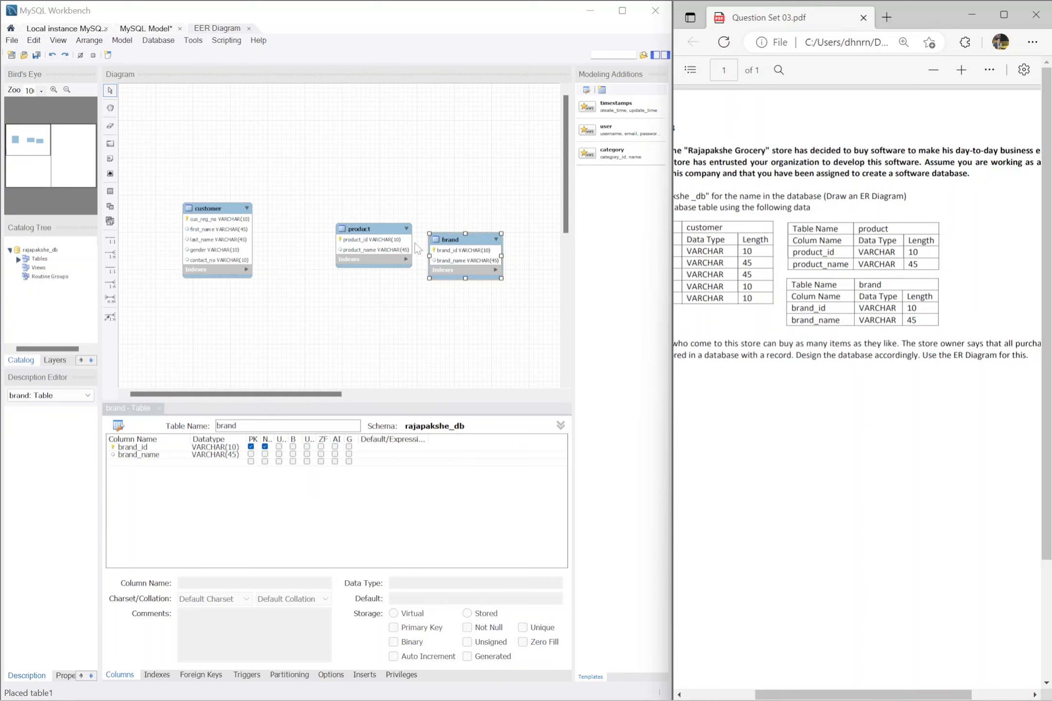
# Step: Shift the product table up and towards customer, and lower the brand table to leave space between them
pyautogui.click(389, 243)
pyautogui.moveTo(388, 243); pyautogui.dragTo(372, 234)
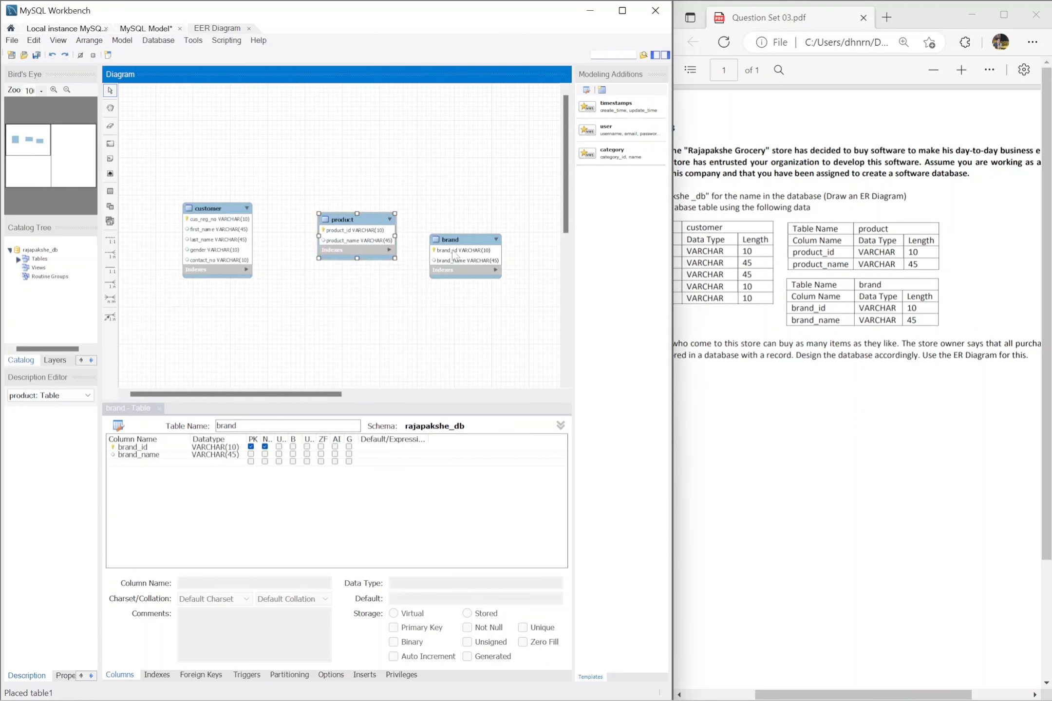
pyautogui.moveTo(448, 258); pyautogui.dragTo(447, 290)
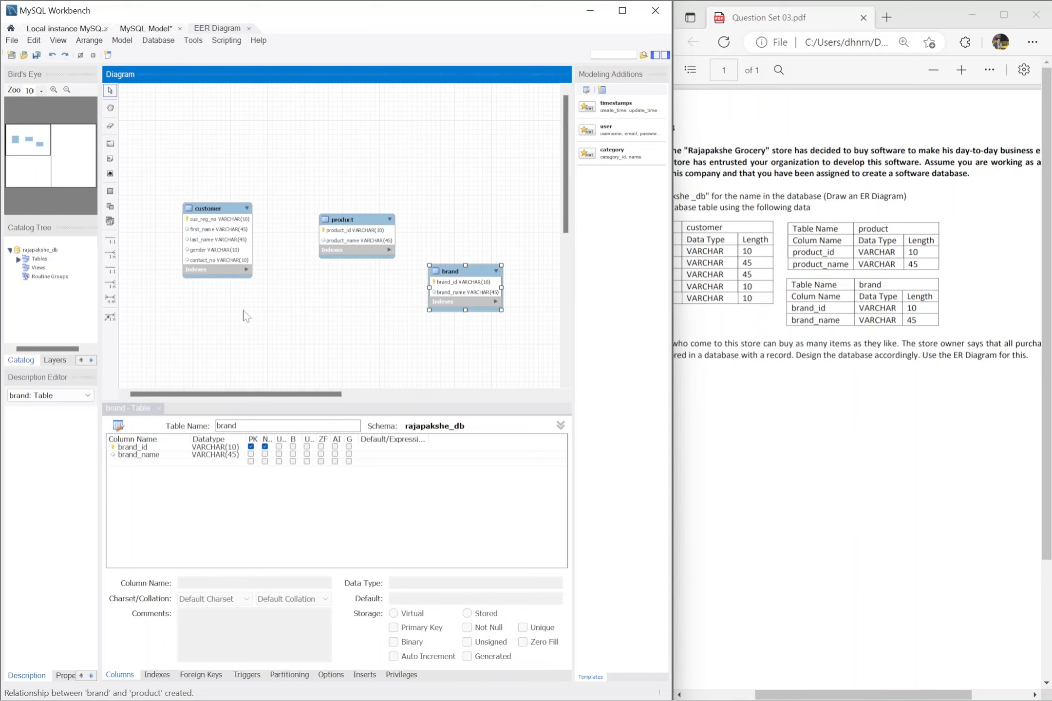
# Step: Create a 1:n identifying relationship from the product table to the brand table, and move brand slightly down and away from product
pyautogui.click(111, 282)
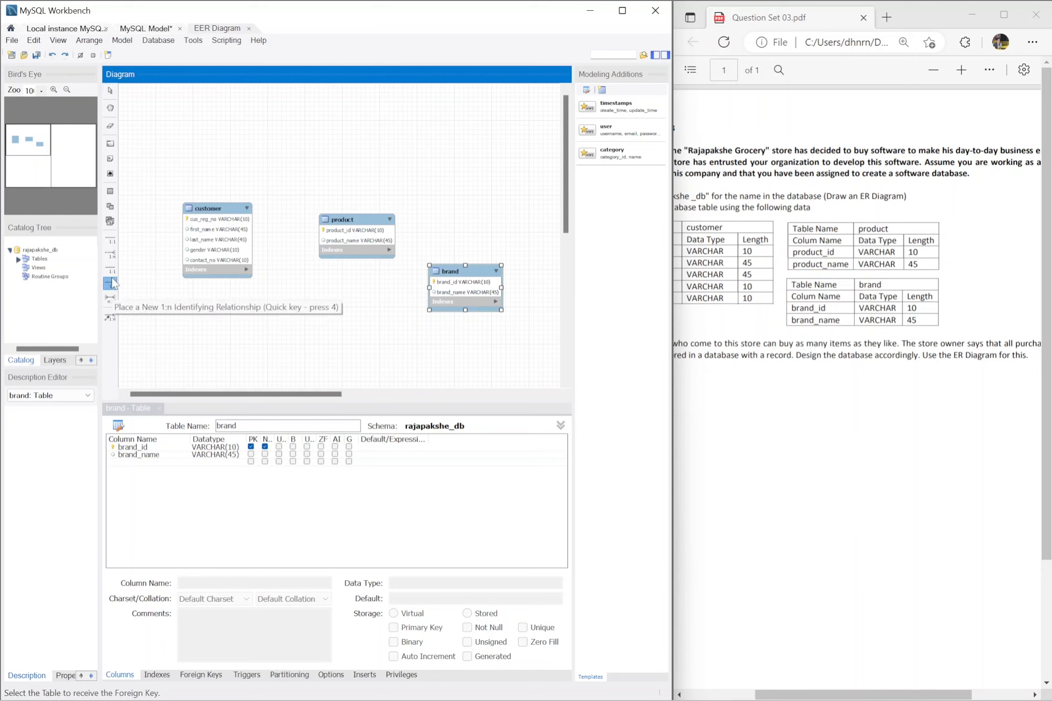
pyautogui.click(350, 215)
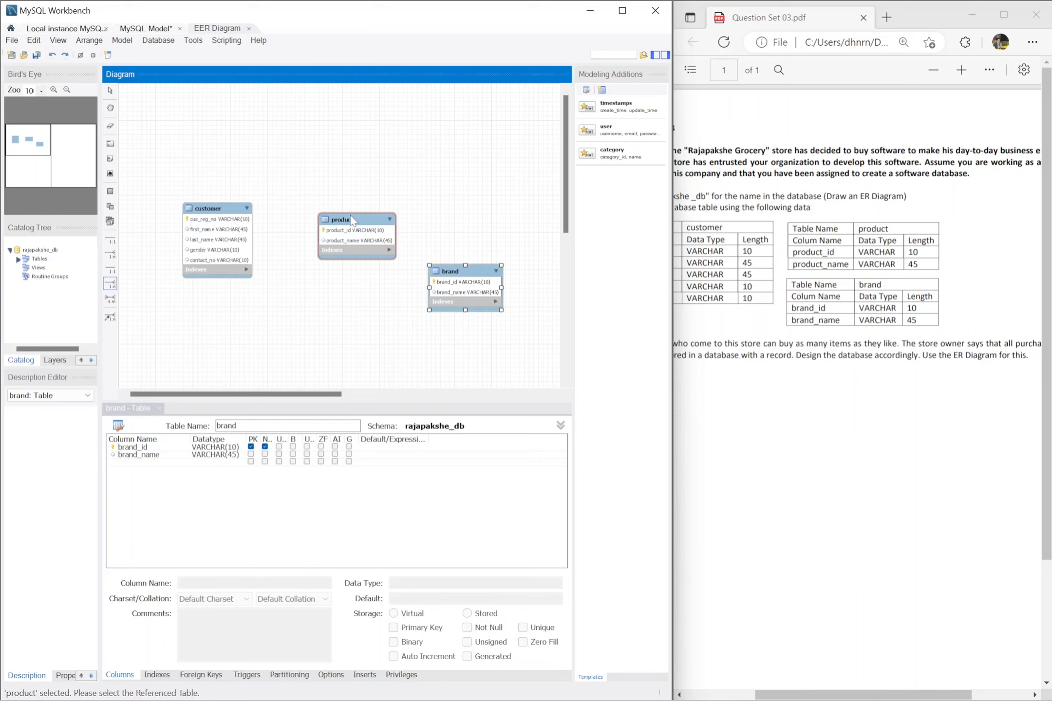
pyautogui.click(450, 295)
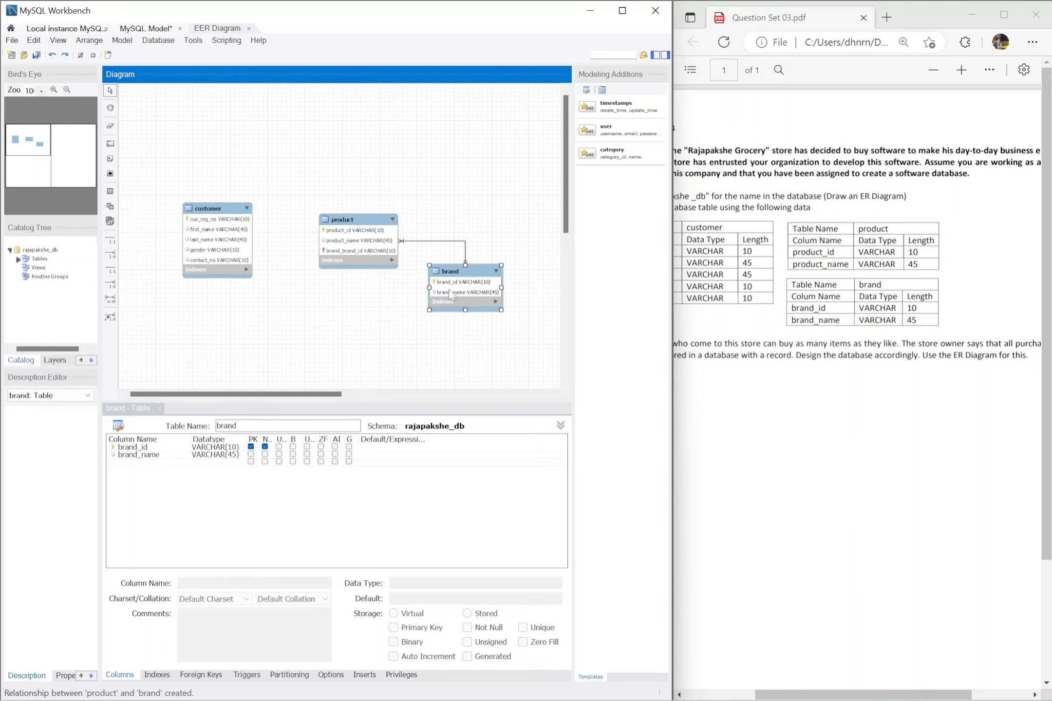
pyautogui.moveTo(472, 272); pyautogui.dragTo(481, 290)
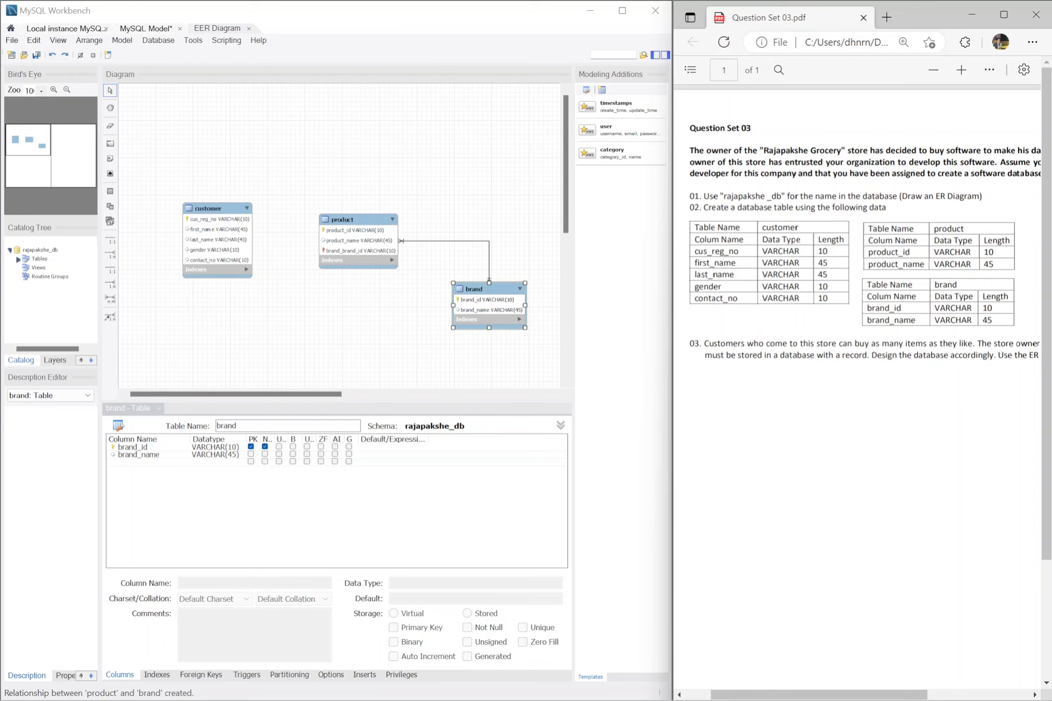
pyautogui.hscroll(3, 857, 390)
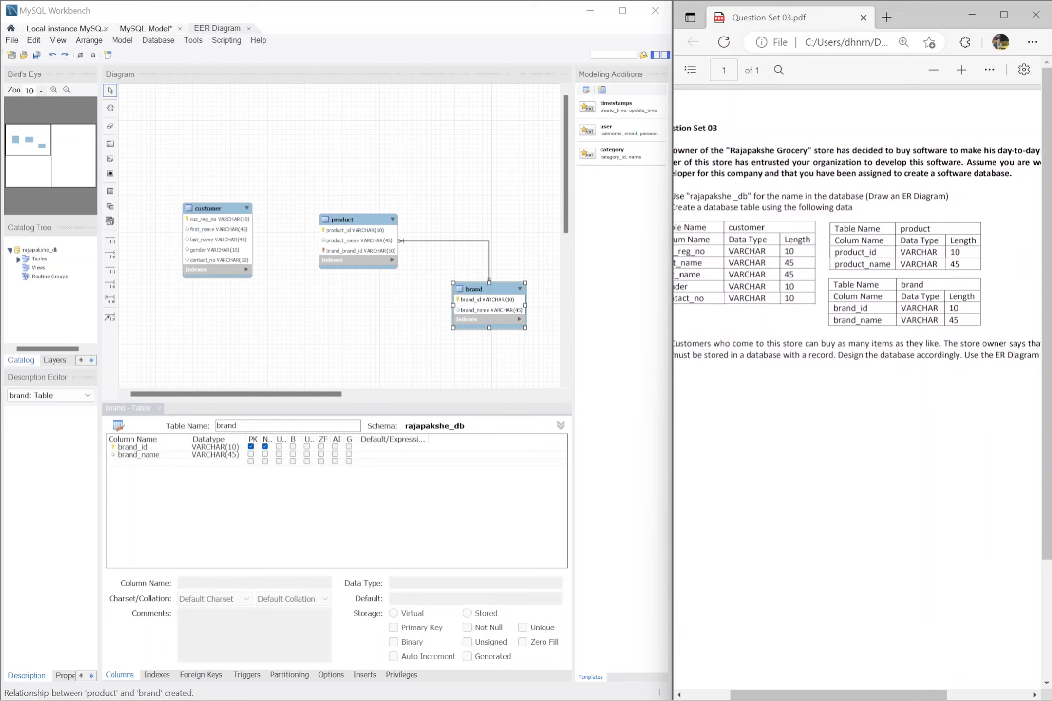
pyautogui.click(109, 302)
pyautogui.click(244, 231)
pyautogui.click(349, 252)
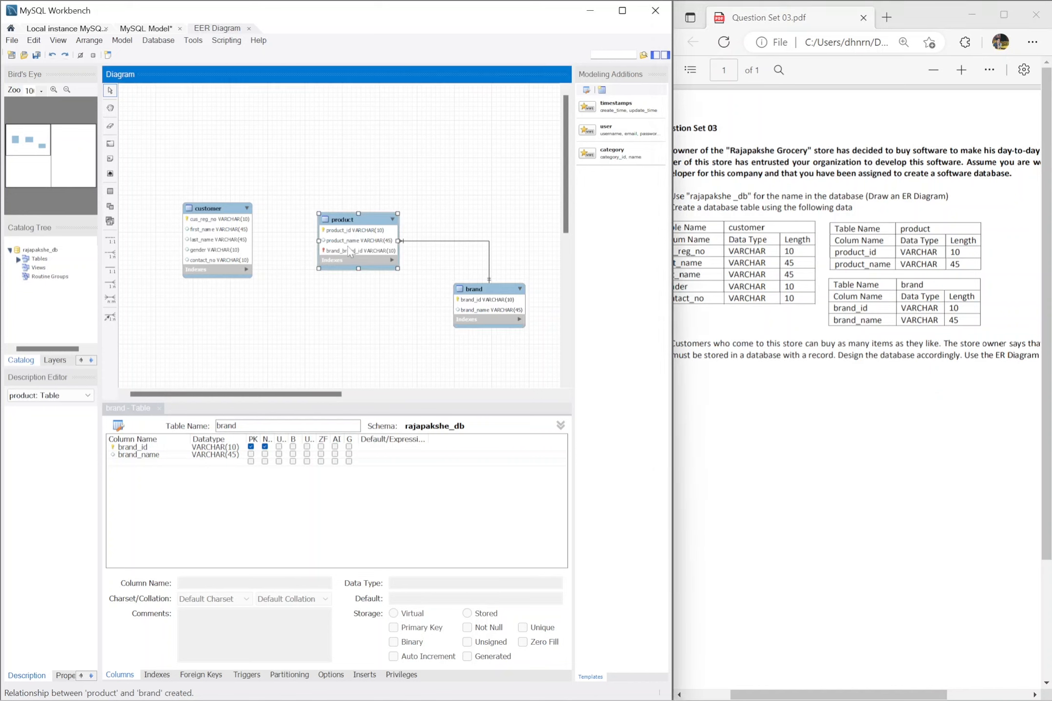
# Step: Create an n:m identifying relationship between customer and product, and place the associative customer_has_product table below and between them
pyautogui.click(111, 299)
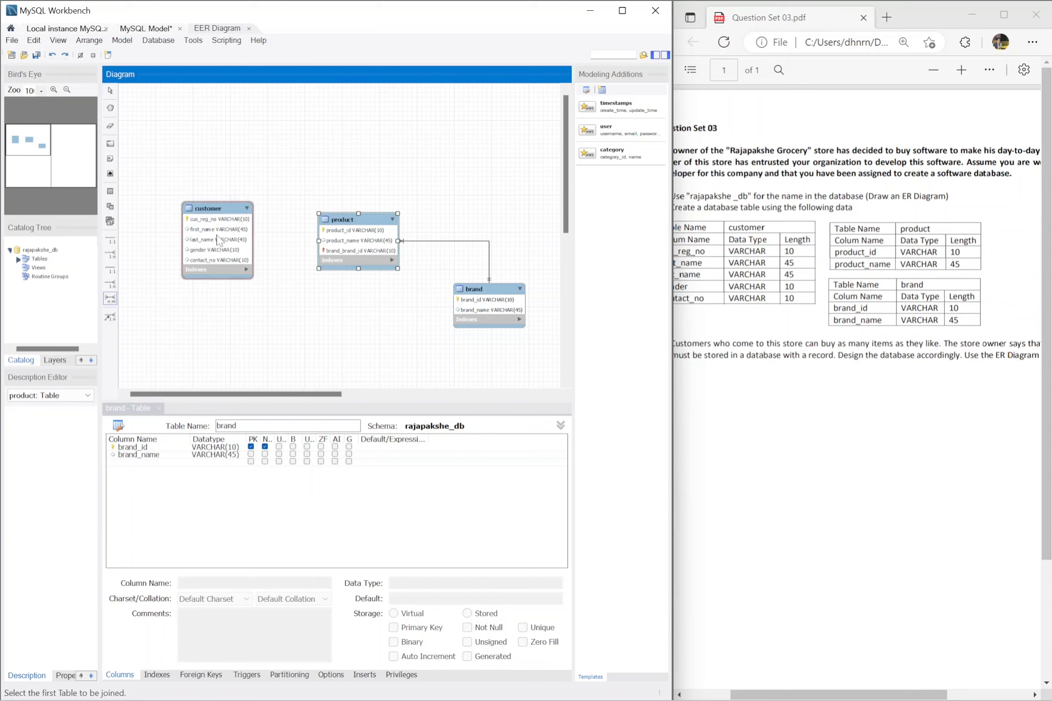
pyautogui.click(217, 240)
pyautogui.click(354, 224)
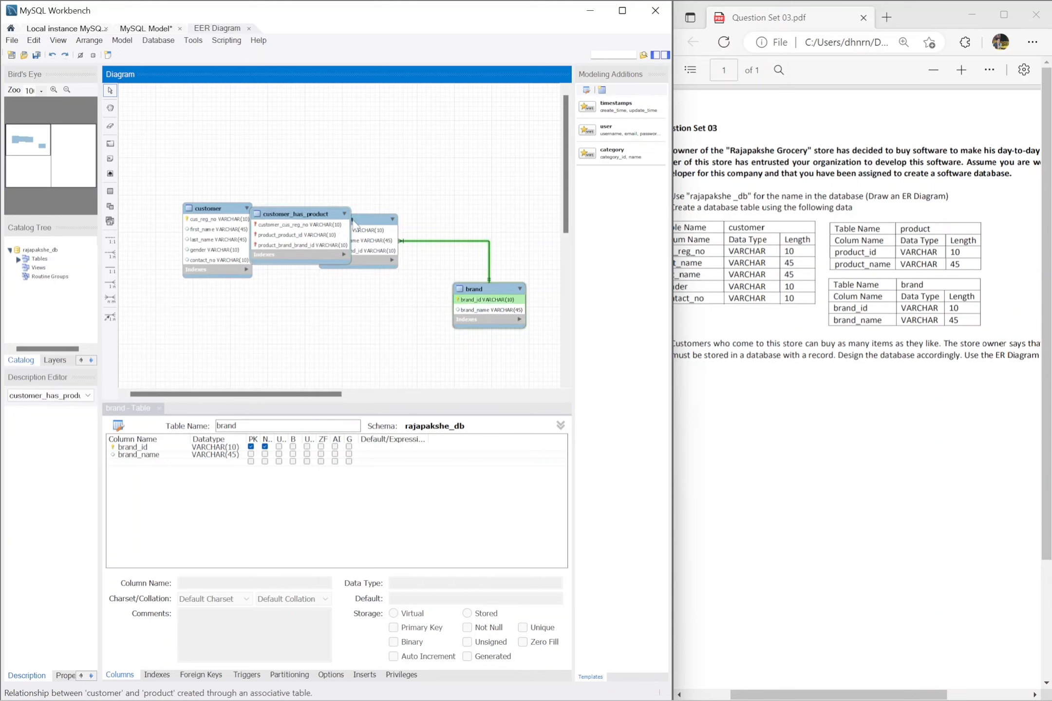
pyautogui.moveTo(311, 217); pyautogui.dragTo(294, 317)
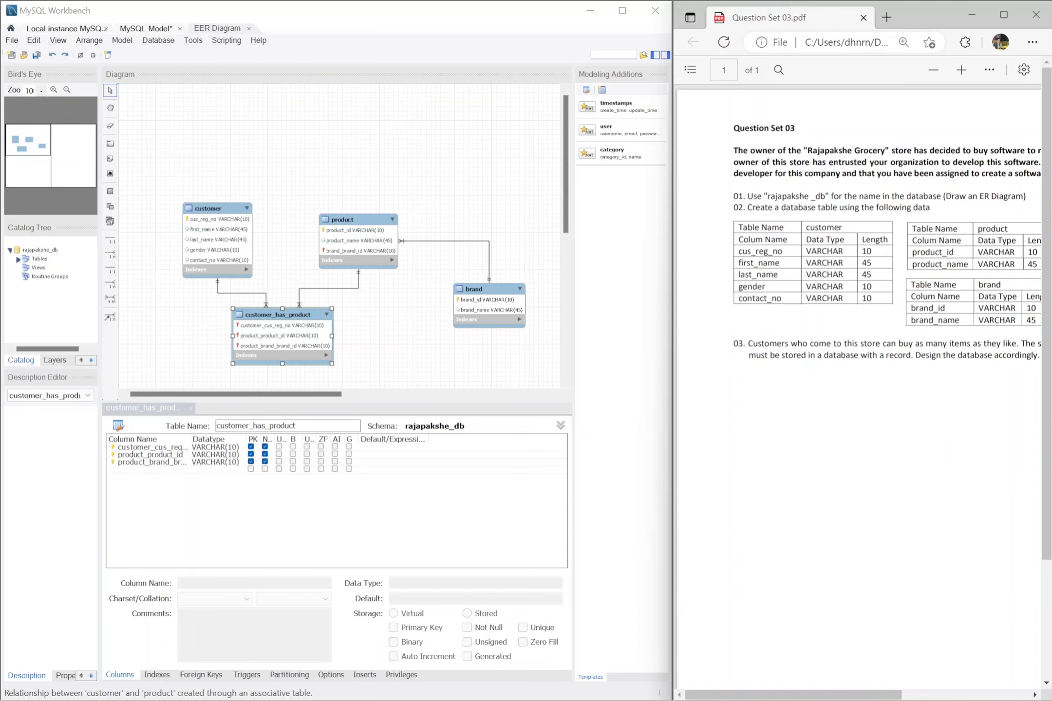
# Step: Delete the product_brand_brand_id column from the customer_has_product table
pyautogui.click(4, 196)
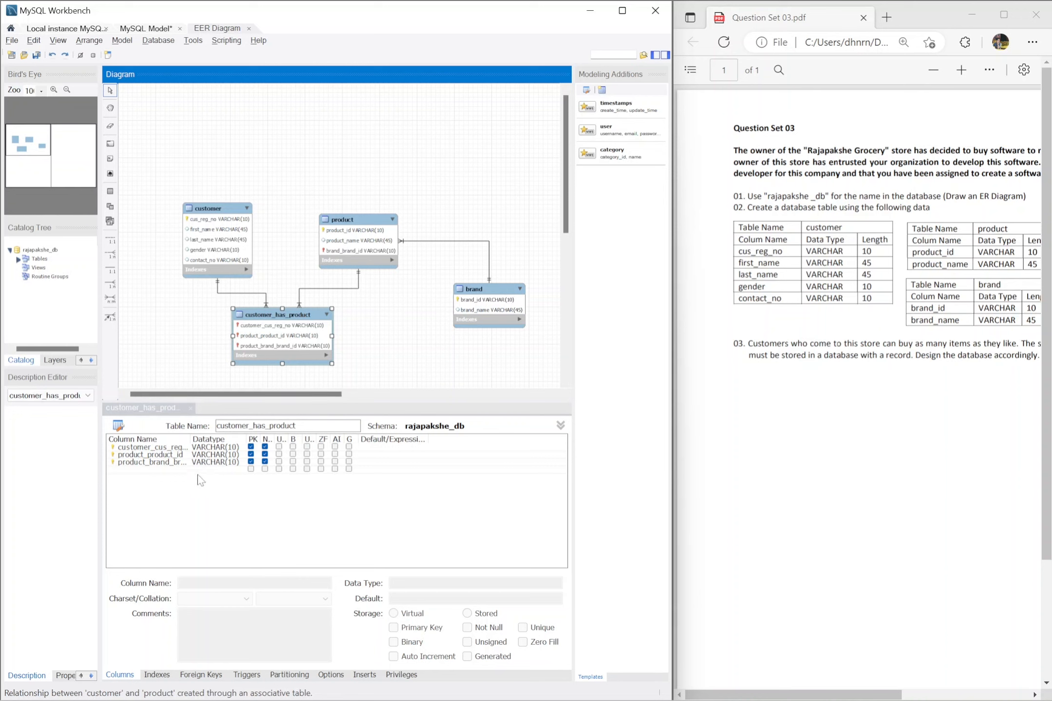
pyautogui.click(163, 465)
pyautogui.rightClick(162, 466)
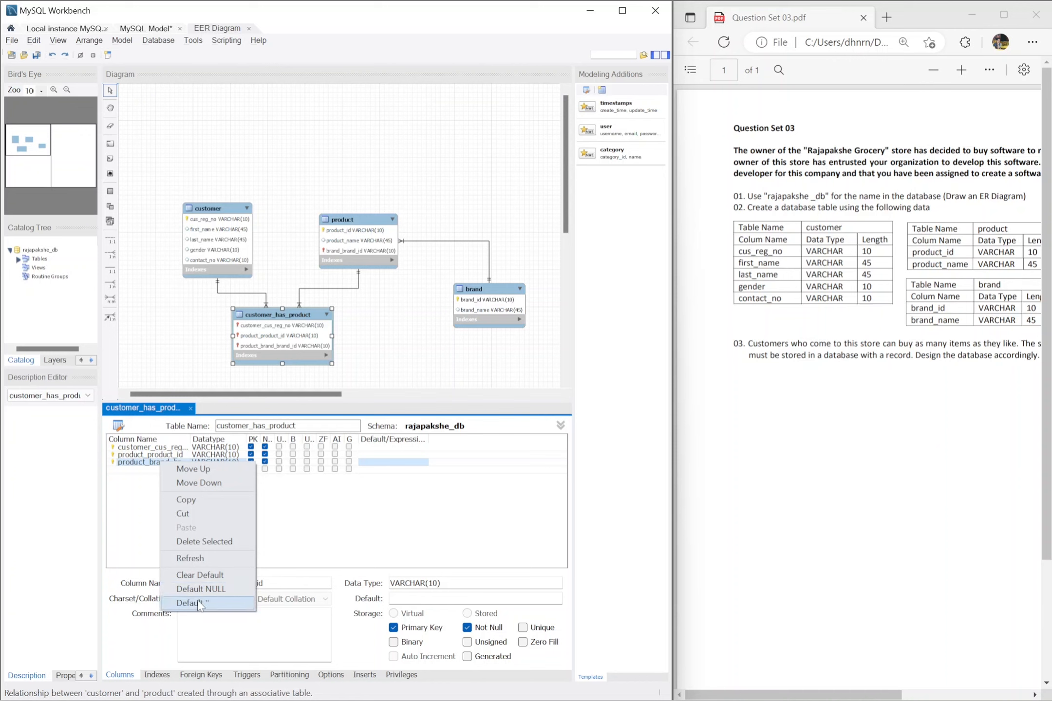
pyautogui.click(220, 541)
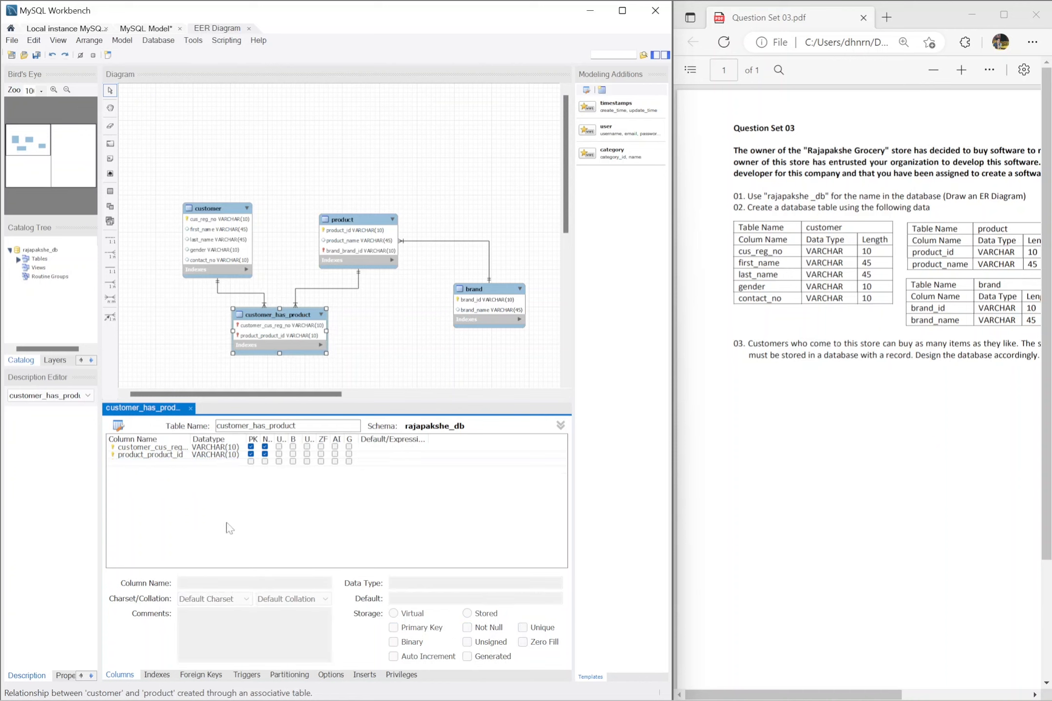
# Step: Add an id column with data type INT to the customer_has_product table
pyautogui.click(146, 461)
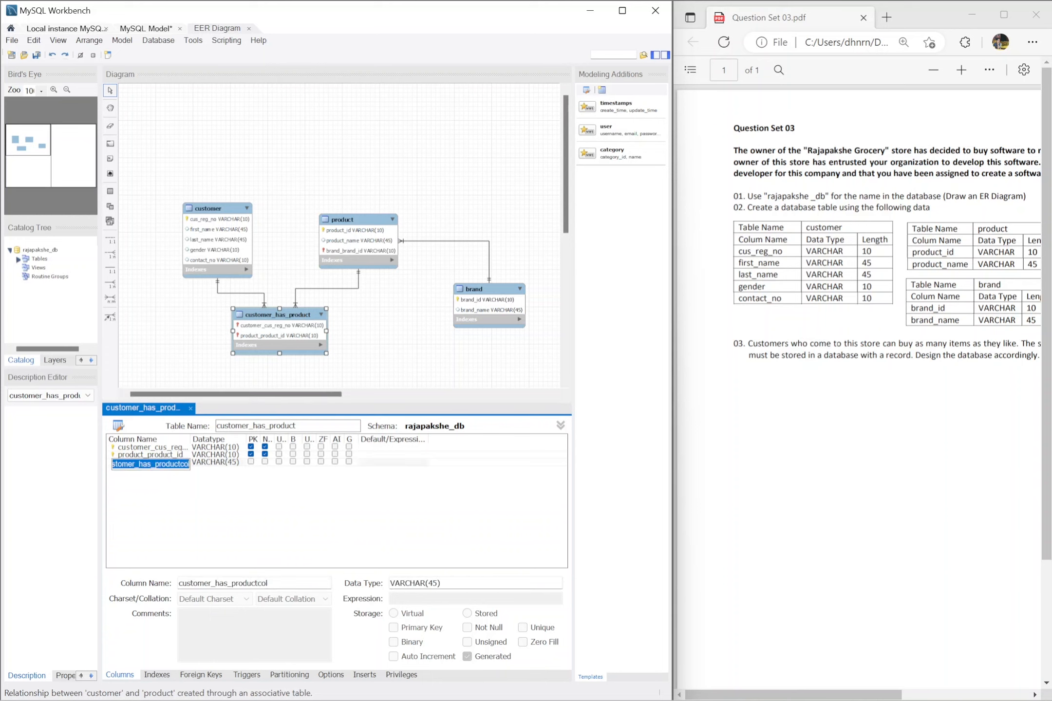
pyautogui.write('id')
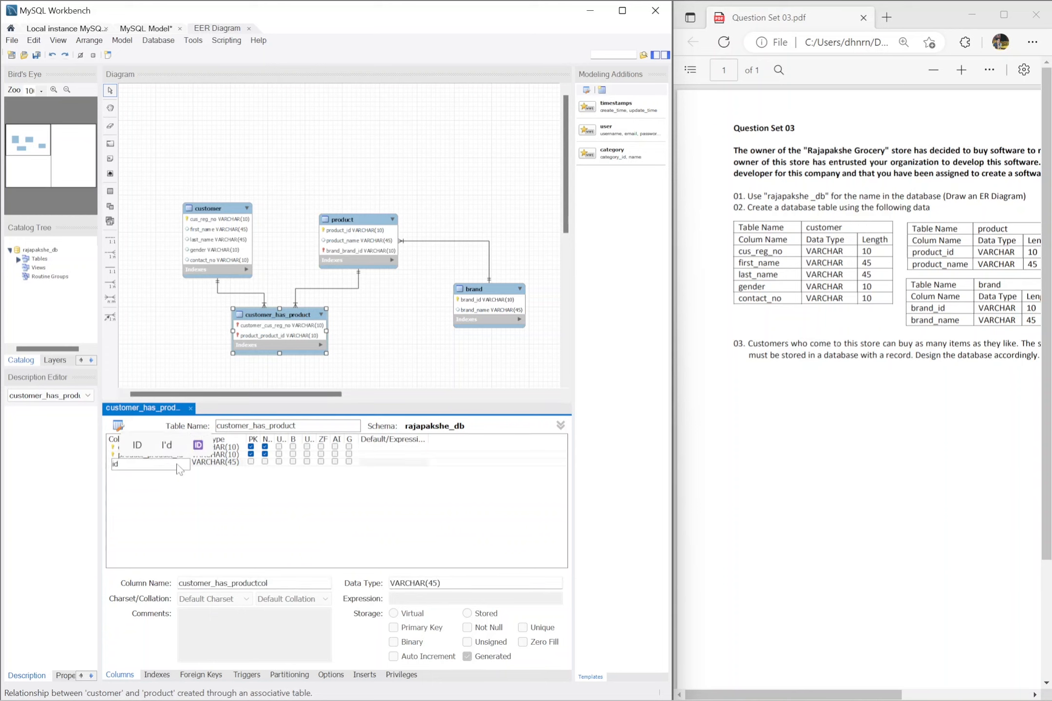
pyautogui.press('Tab')
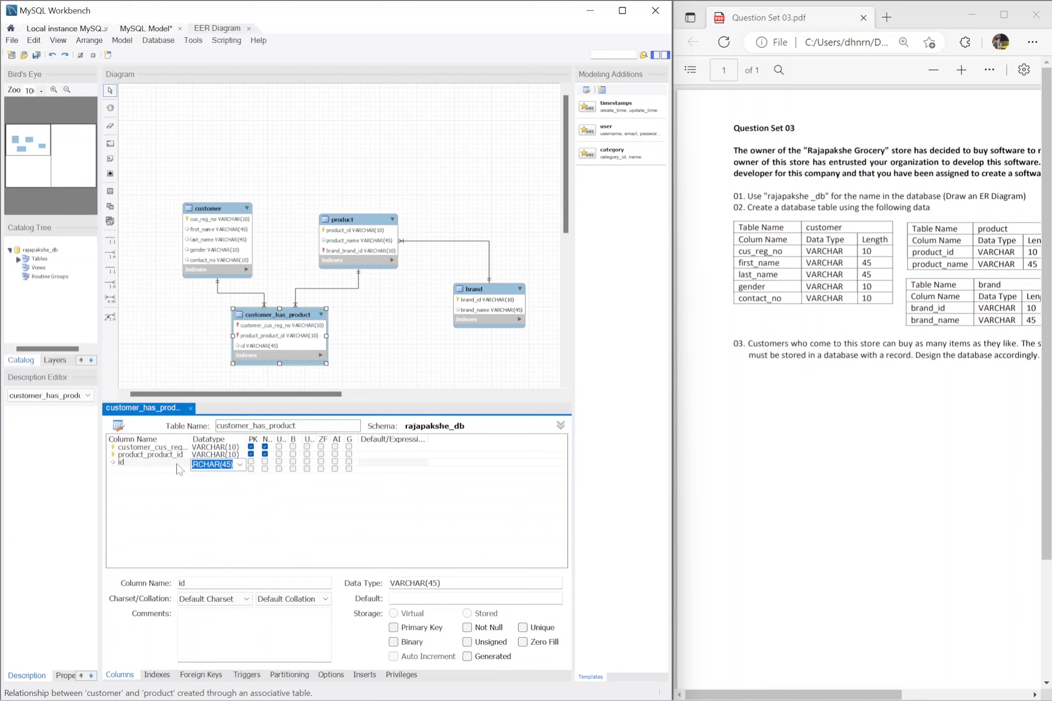
pyautogui.write('int')
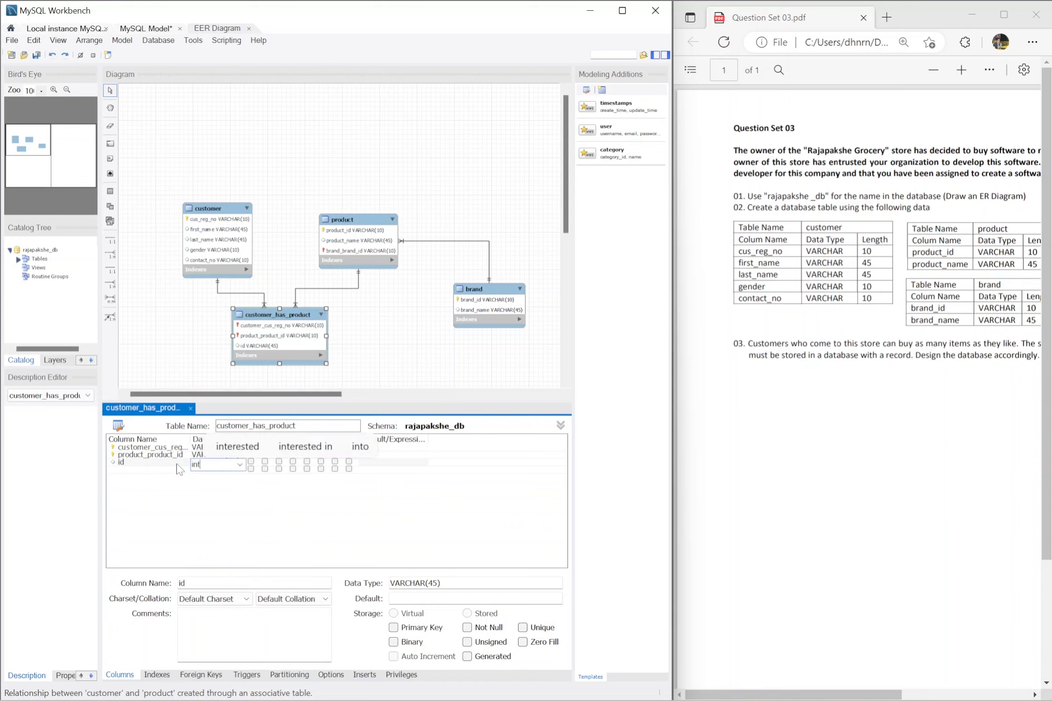
pyautogui.click(179, 465)
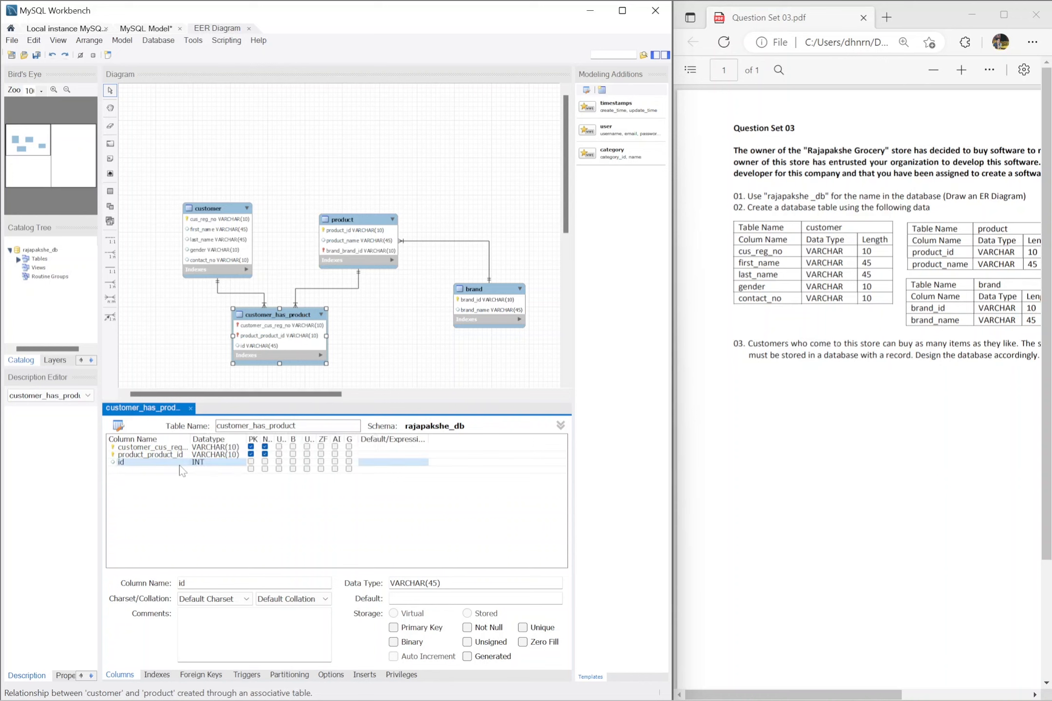
# Step: Make id the only primary key of customer_has_product by unsetting the key on both foreign key columns, and set id to auto increment
pyautogui.click(251, 461)
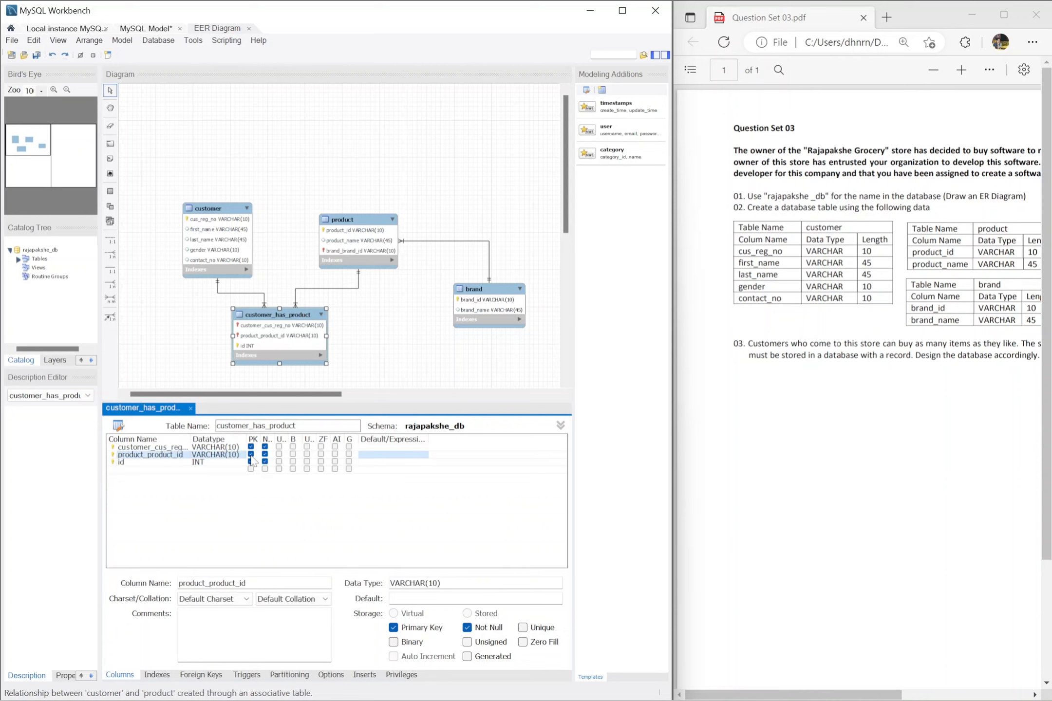
pyautogui.click(251, 454)
pyautogui.click(251, 447)
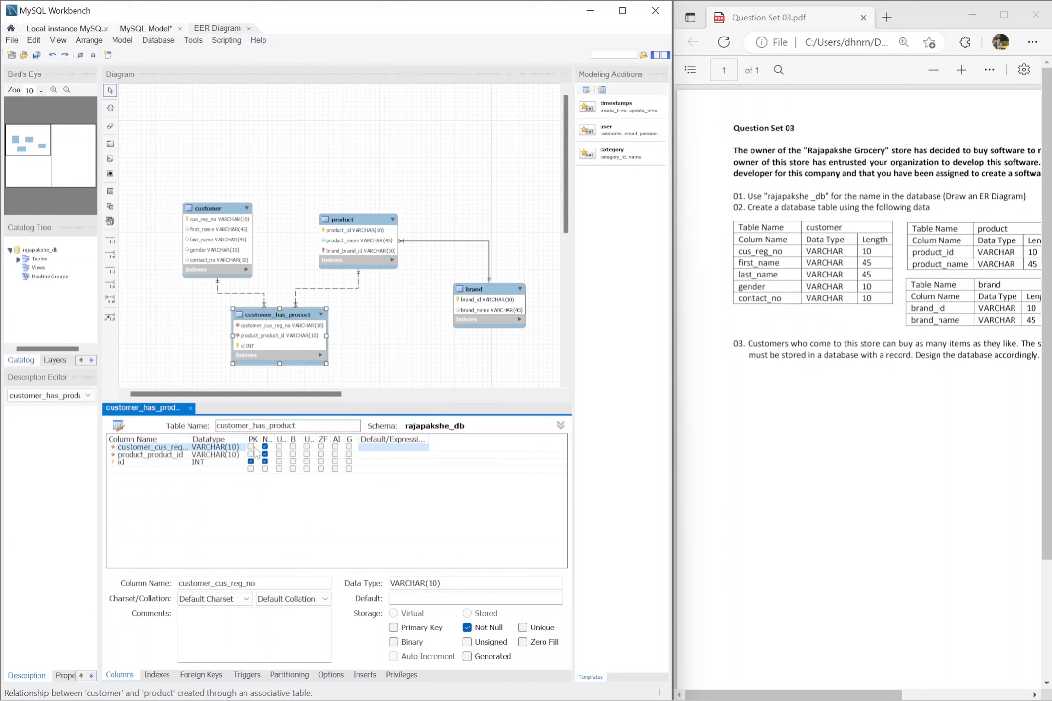
pyautogui.click(335, 462)
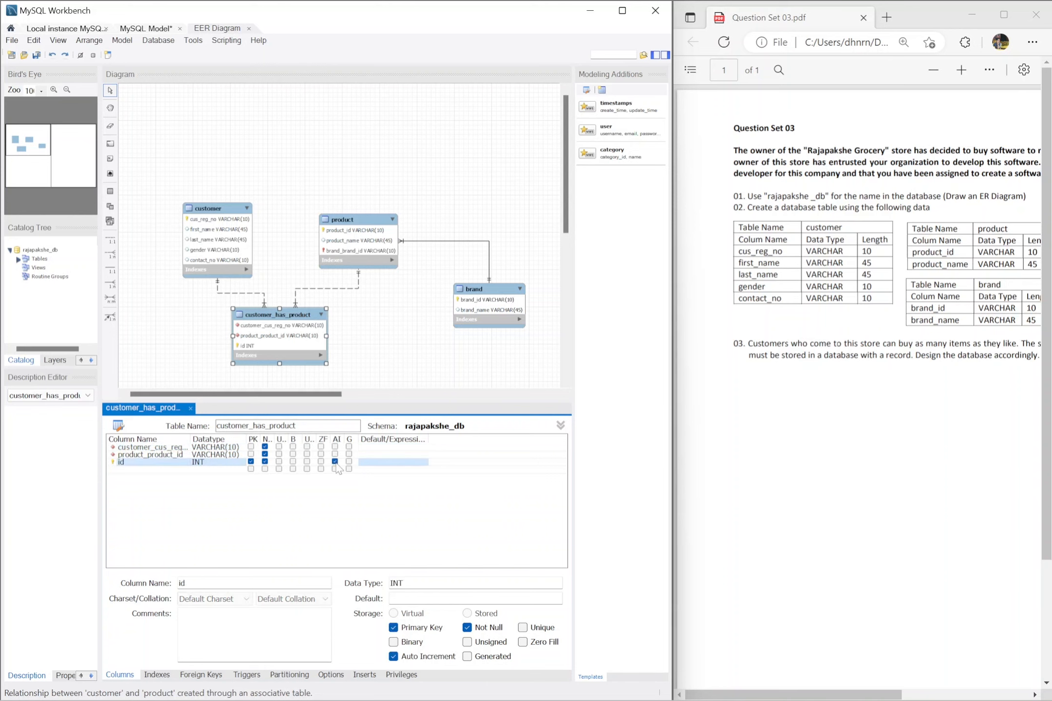
pyautogui.click(365, 207)
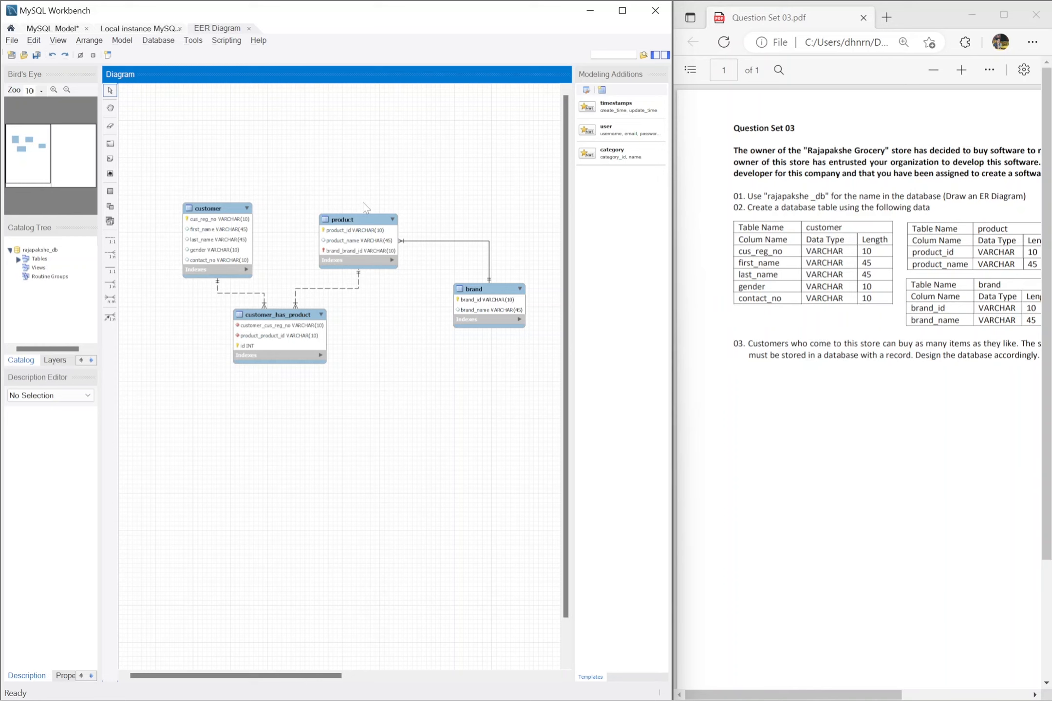
# Step: Forward engineer the model to the database server with the default options, and close the wizard once it has run
pyautogui.click(156, 41)
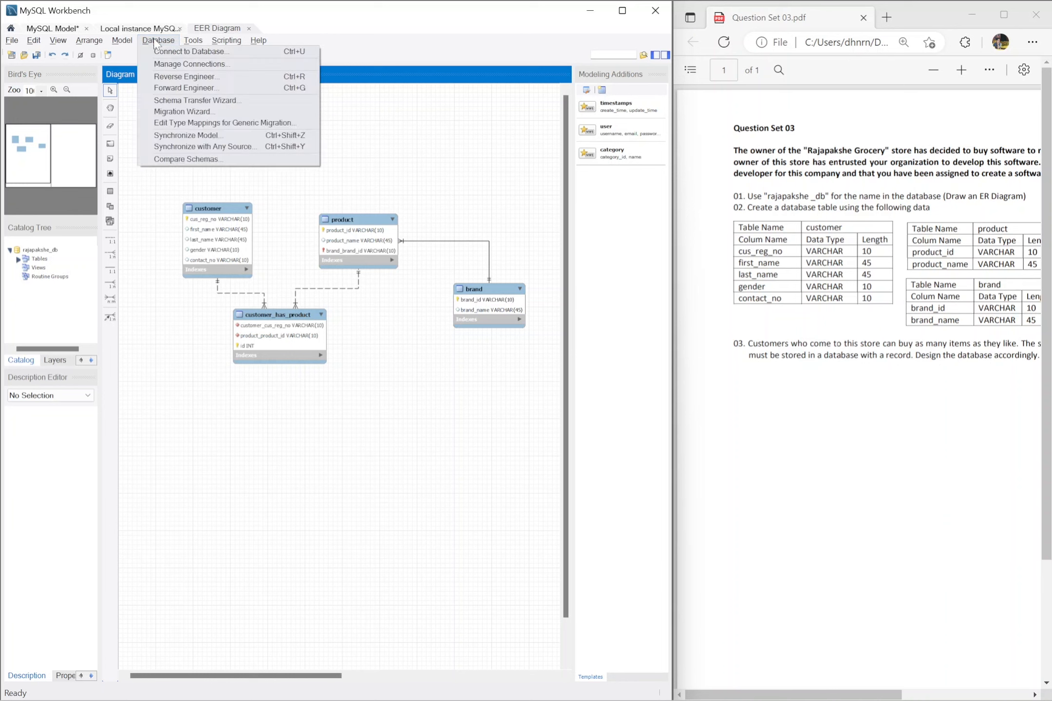
pyautogui.click(196, 92)
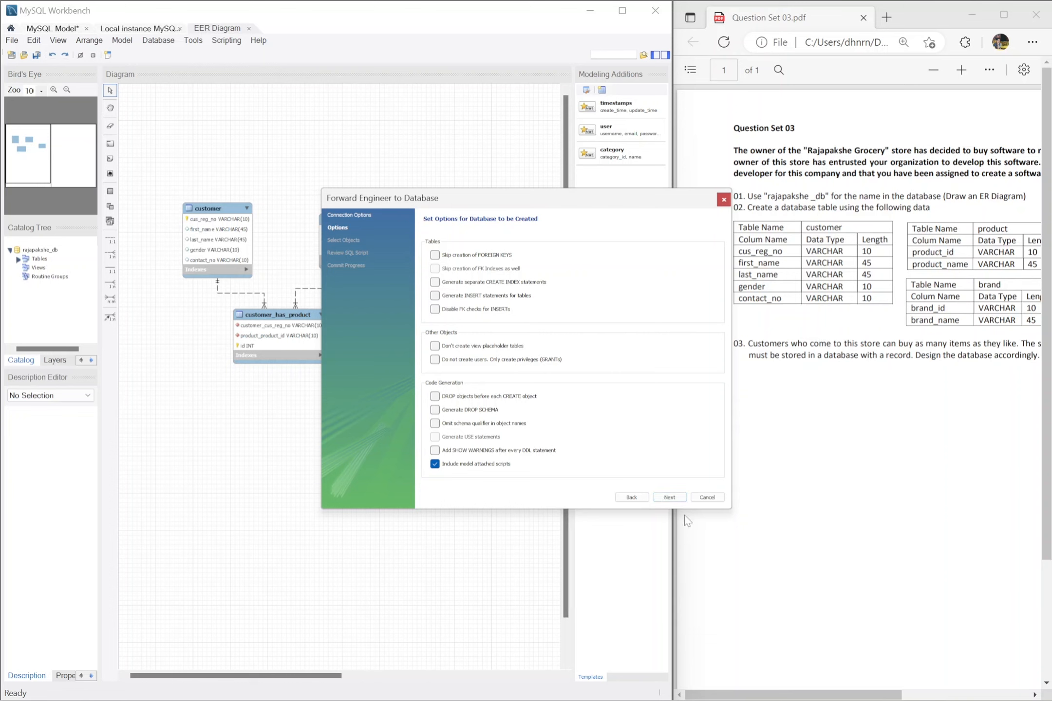
pyautogui.click(674, 499)
pyautogui.click(676, 501)
pyautogui.click(677, 501)
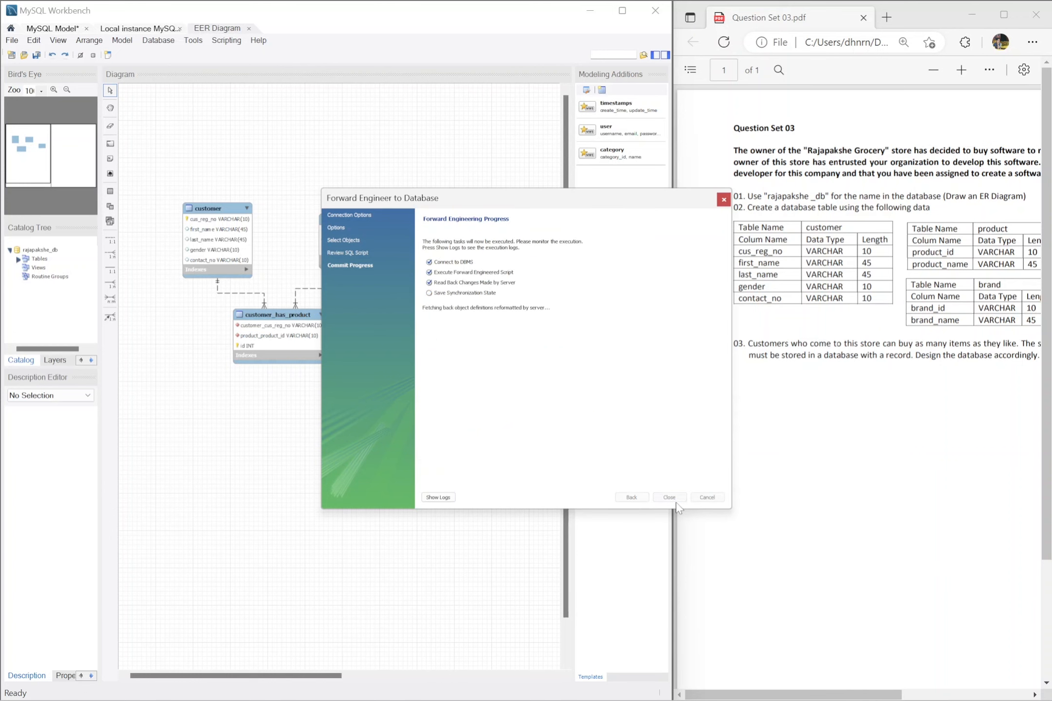
pyautogui.click(676, 501)
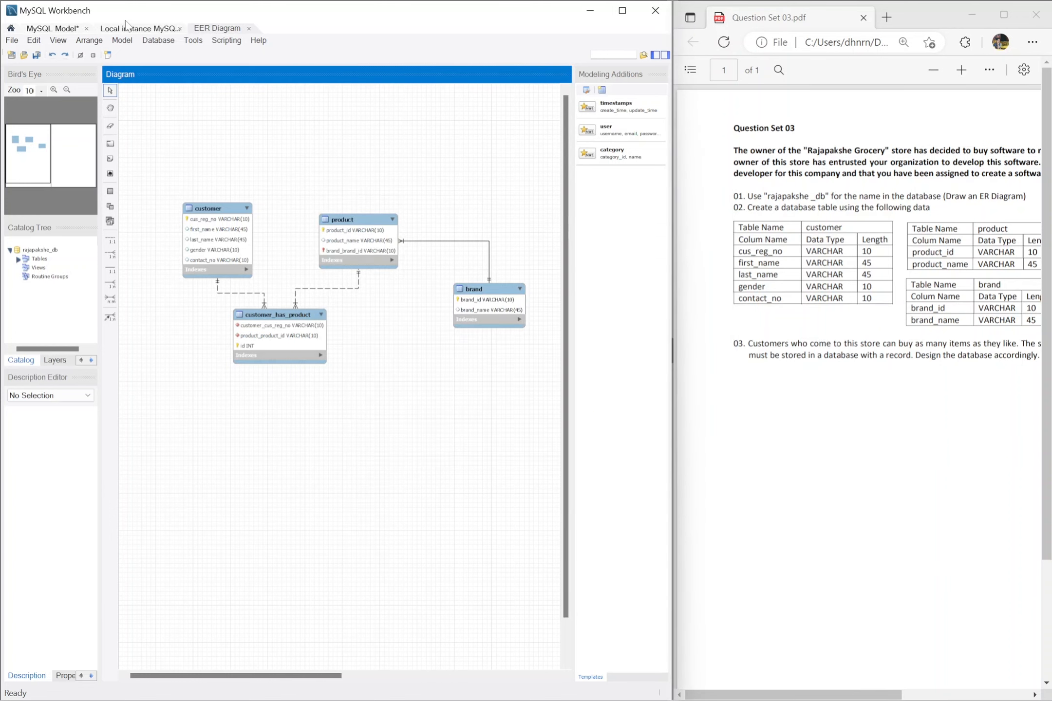
# Step: Go to the local instance connection and display the rows of the rajapakshe_db tables brand, customer, customer_has_product and product
pyautogui.click(151, 30)
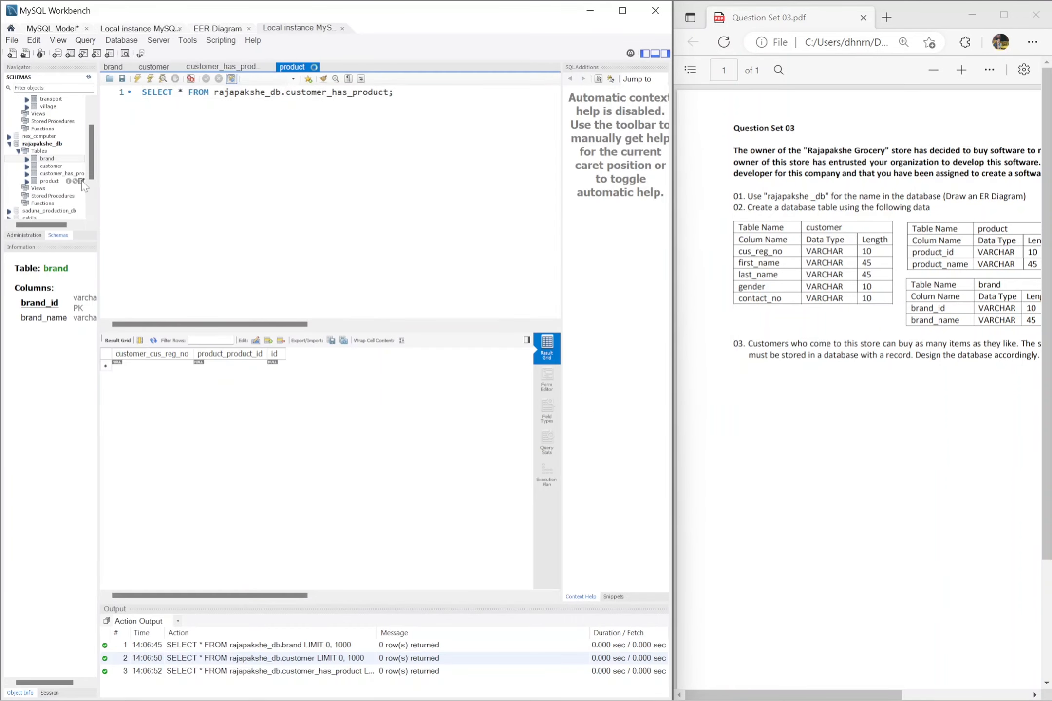
pyautogui.click(82, 180)
pyautogui.click(81, 158)
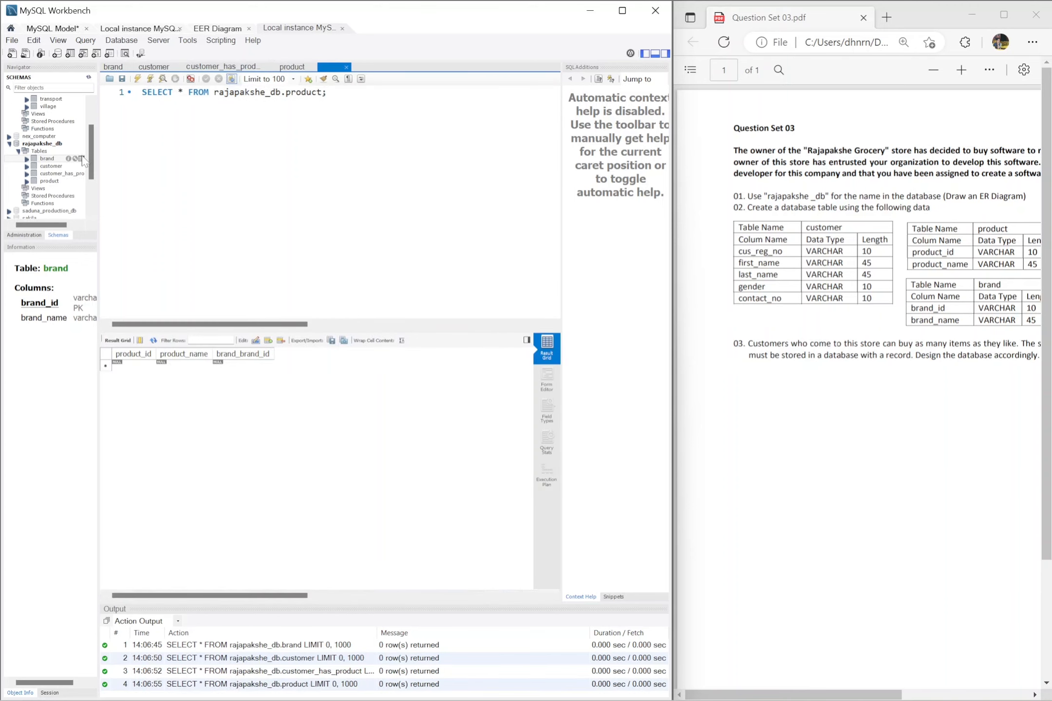
pyautogui.click(82, 166)
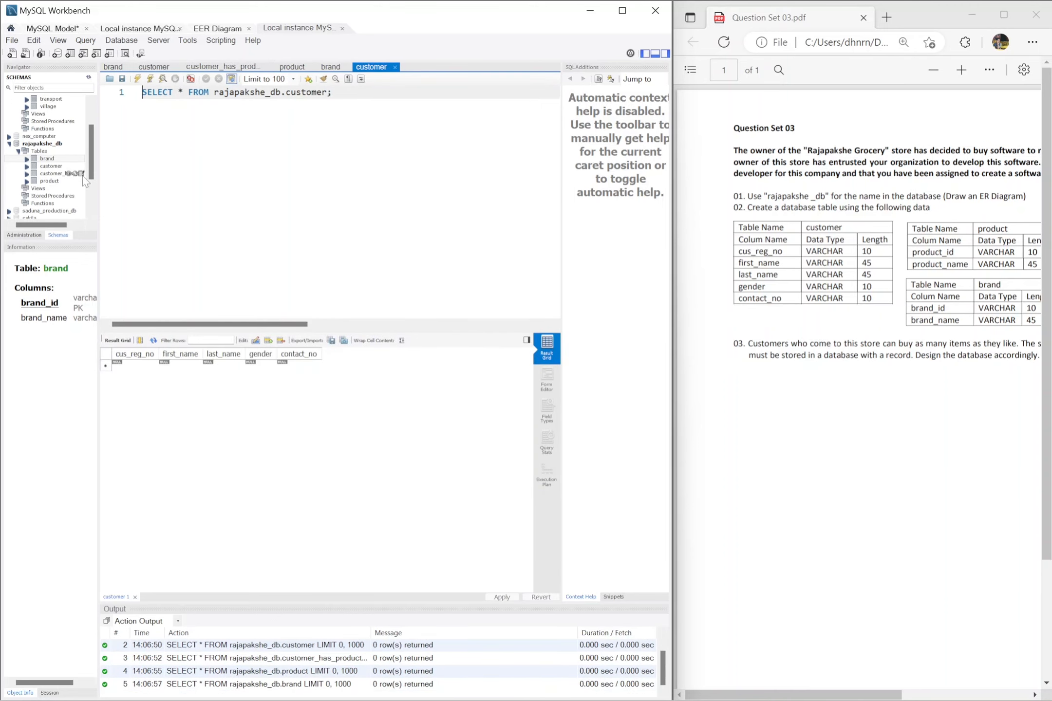
pyautogui.click(81, 174)
pyautogui.click(81, 181)
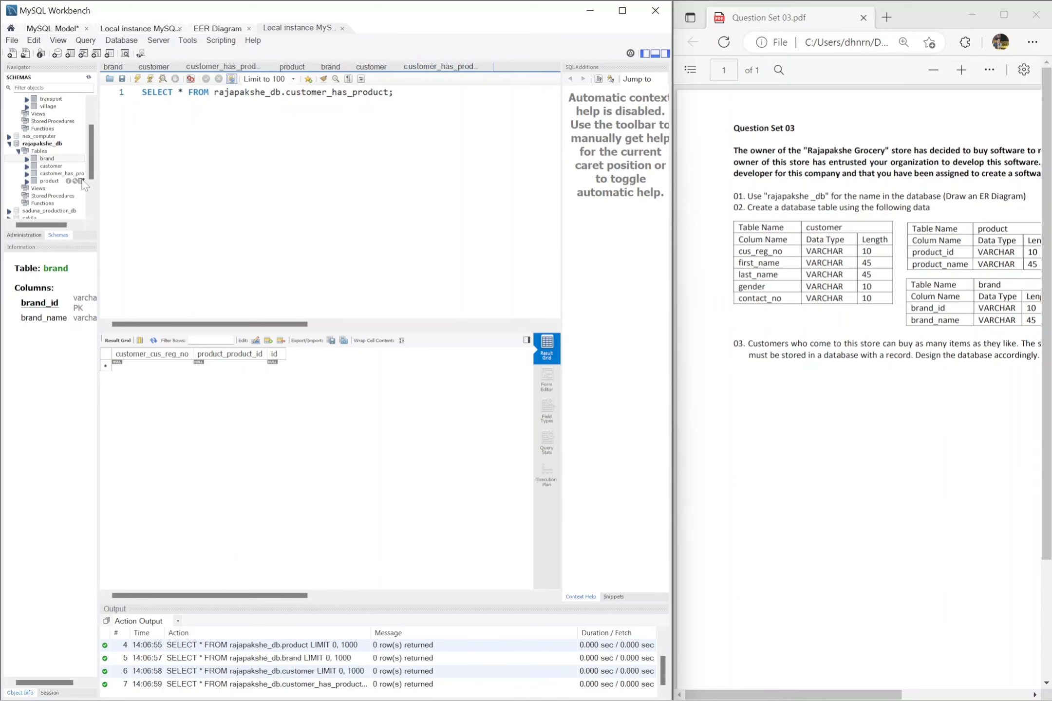